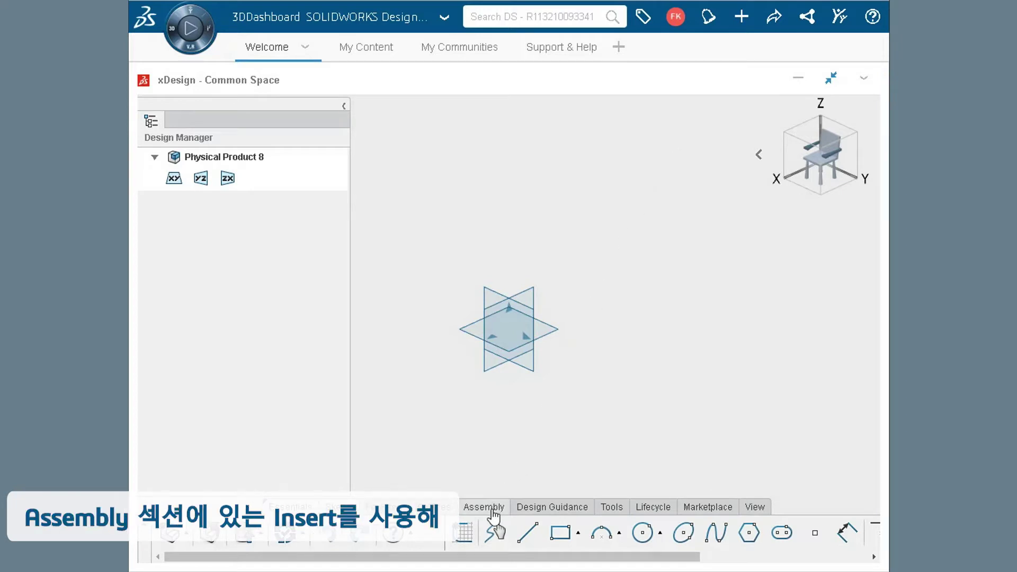
Step: Insert the existing HOUSING product from the "housing" search results into the assembly and review the sketches and features it contains
click(496, 504)
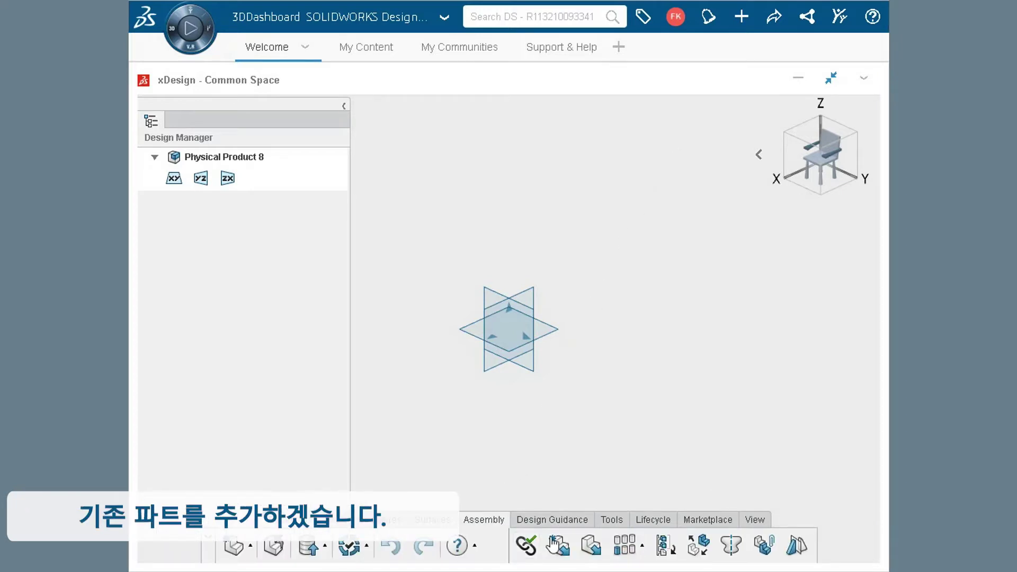
click(591, 546)
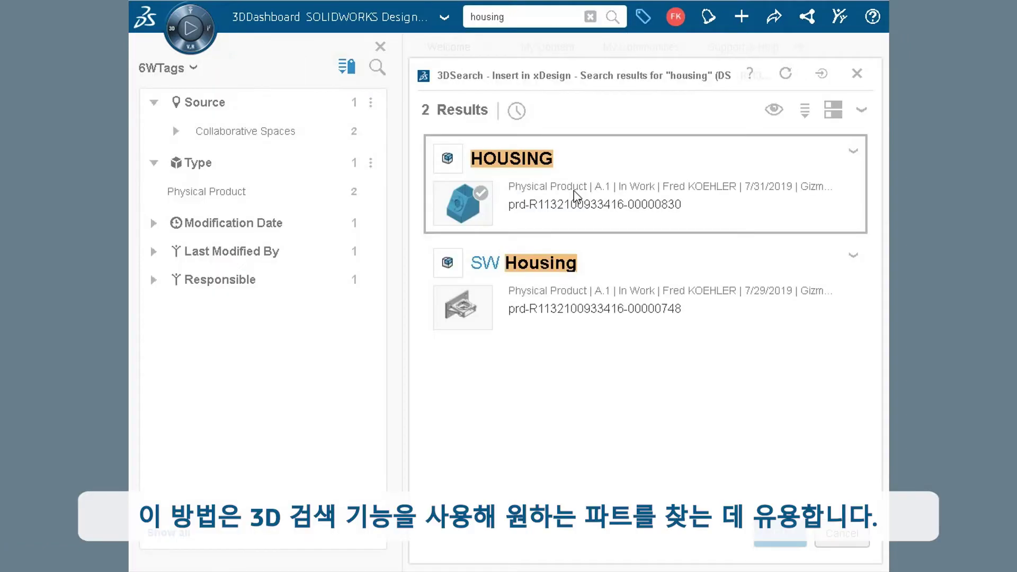
click(576, 196)
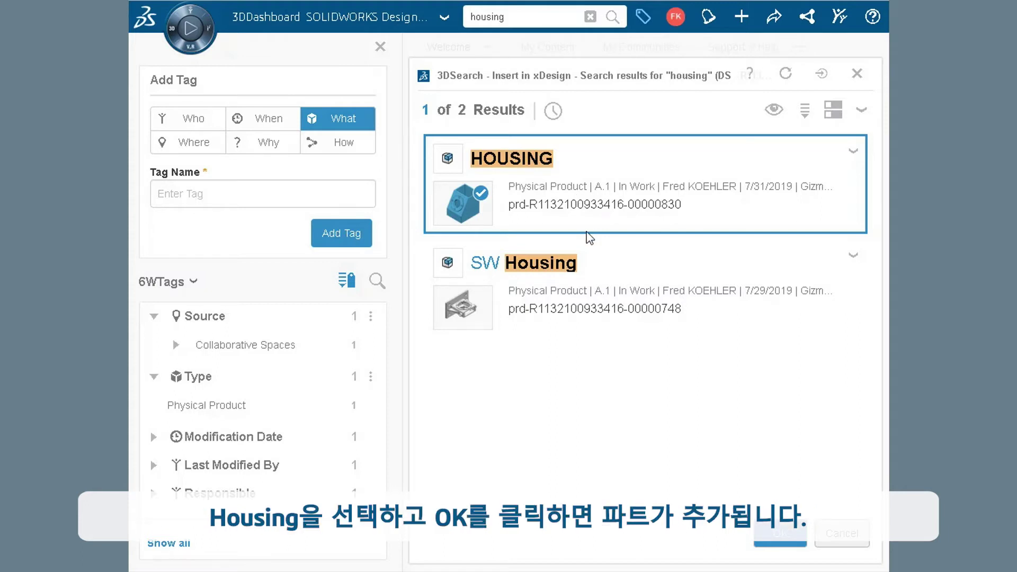
click(793, 539)
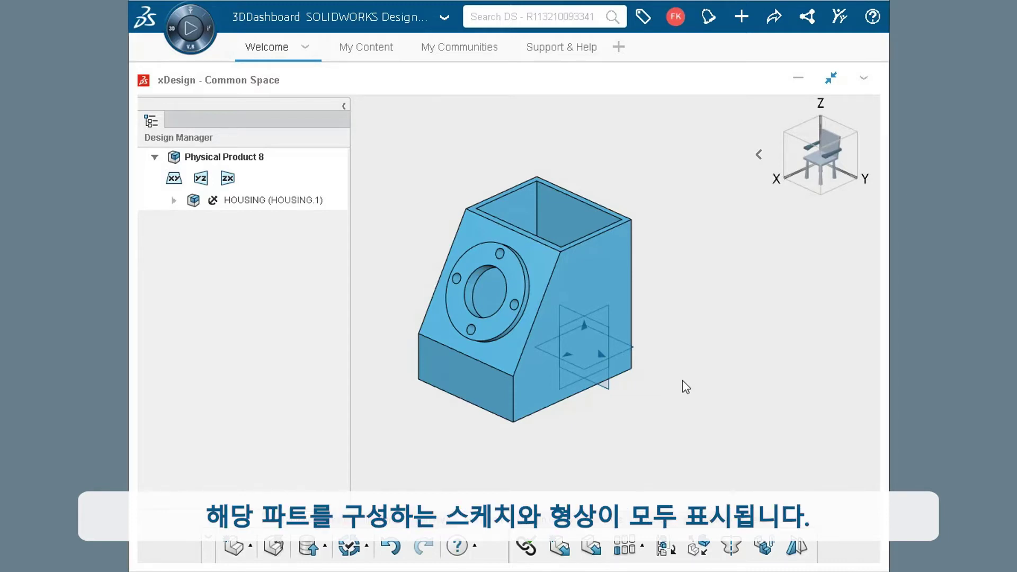
click(173, 201)
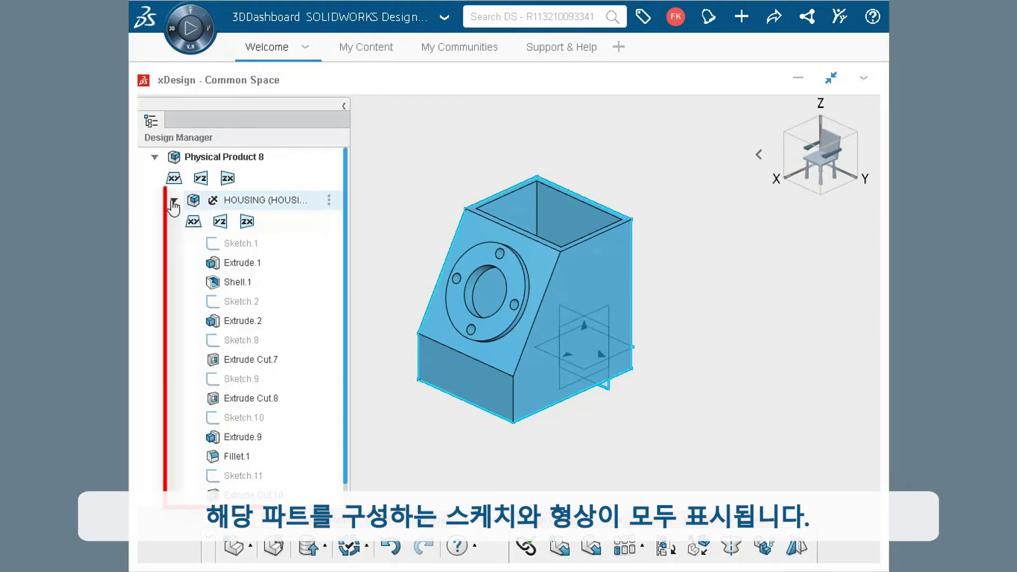
scroll(291, 342, down, 1)
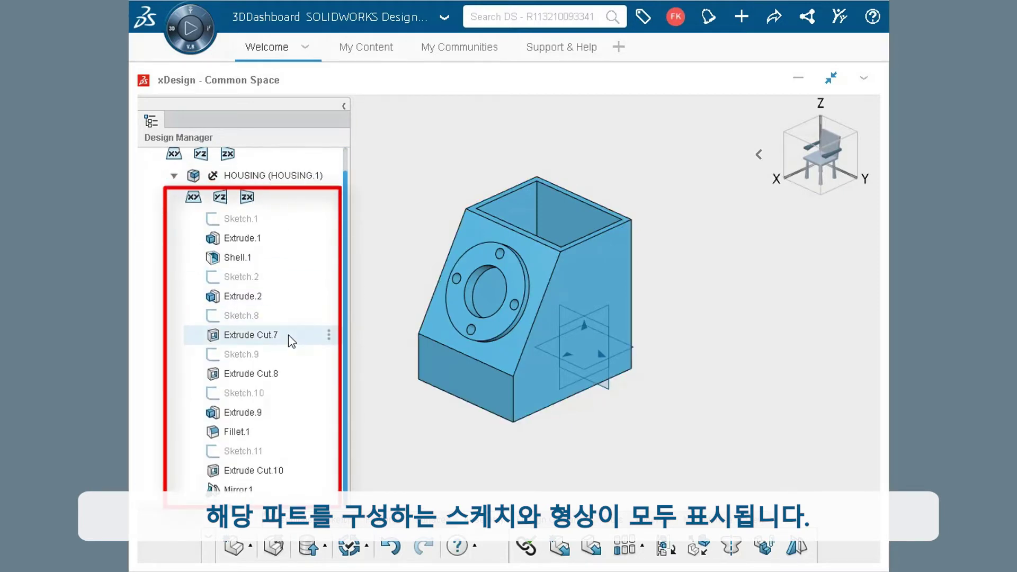
scroll(291, 341, up, 1)
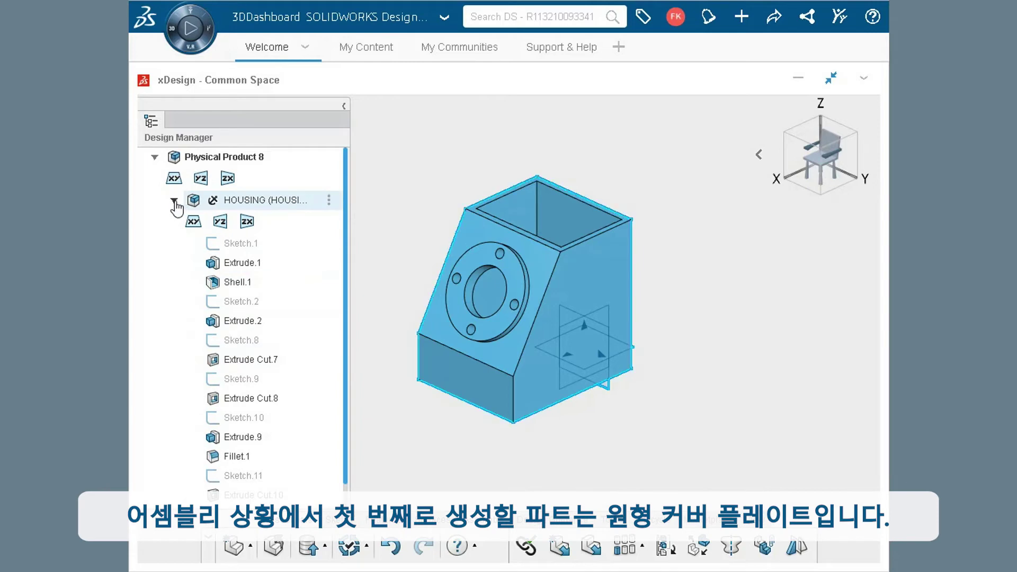
click(173, 201)
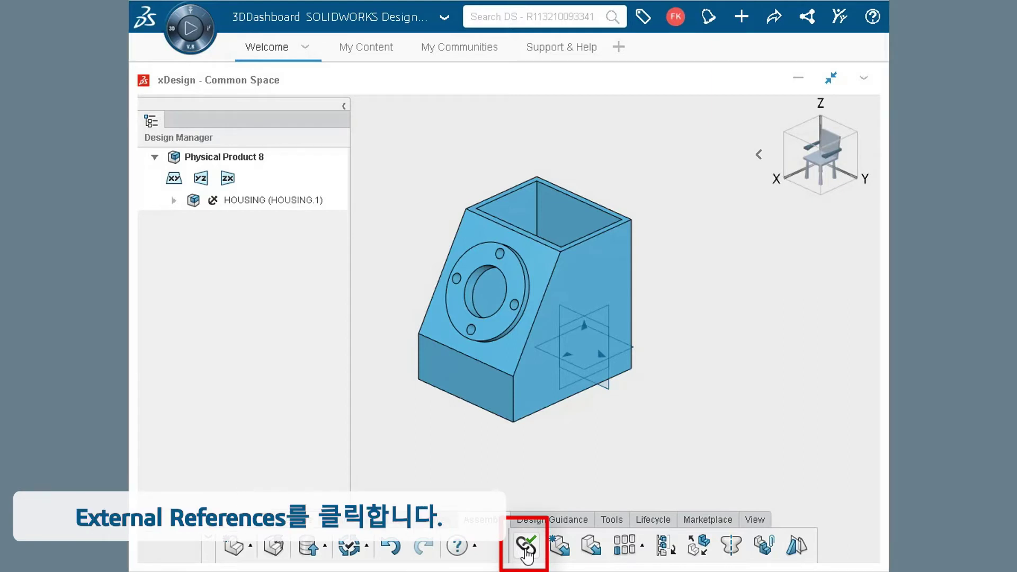
Step: With External References turned on, insert a new part into the assembly and activate it for editing
click(527, 550)
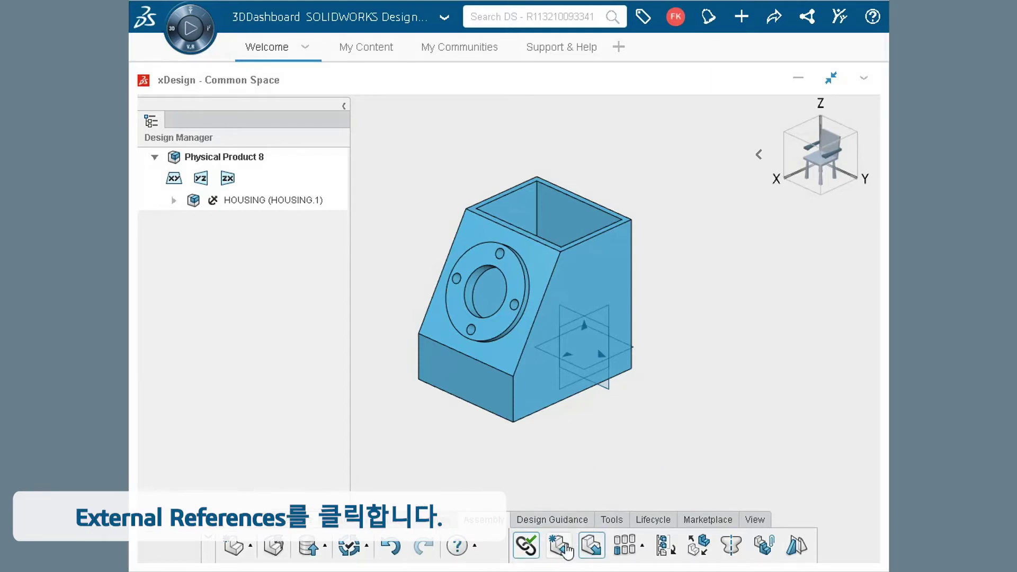
click(562, 548)
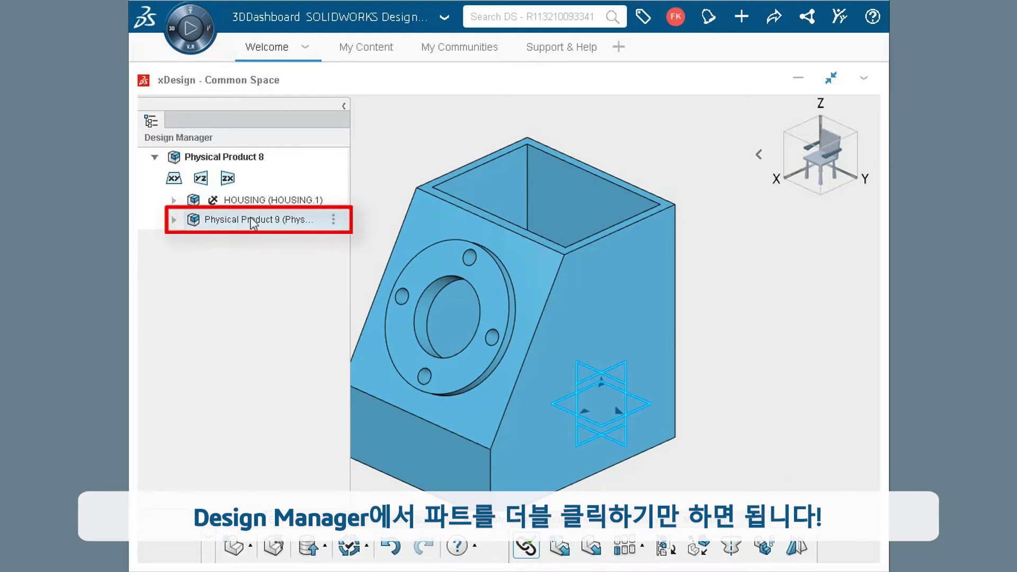
double_click(252, 221)
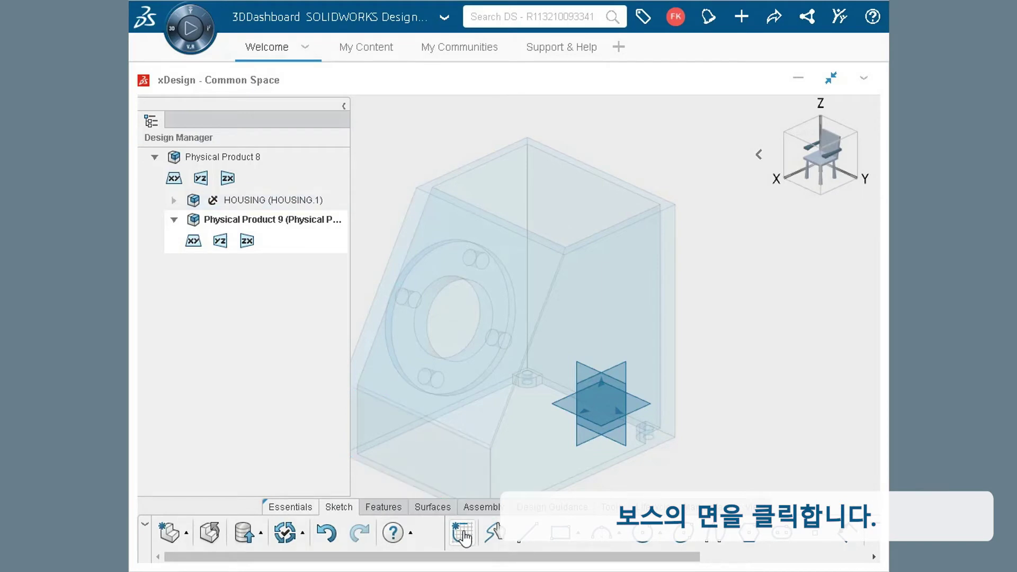
Step: Sketch on the housing's circular boss face by converting all its edges, and make the inner concentric circle construction geometry
click(462, 534)
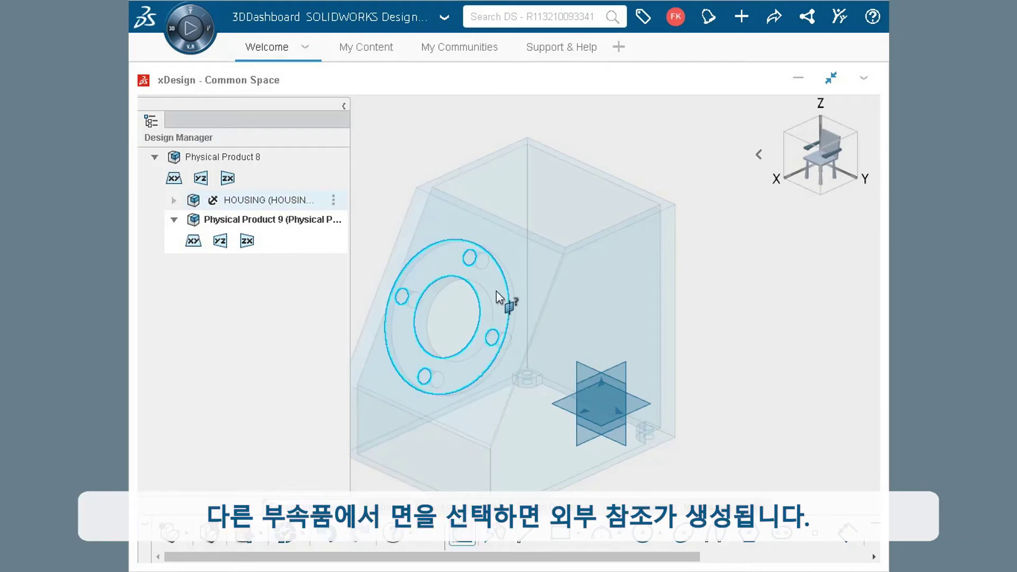
click(498, 294)
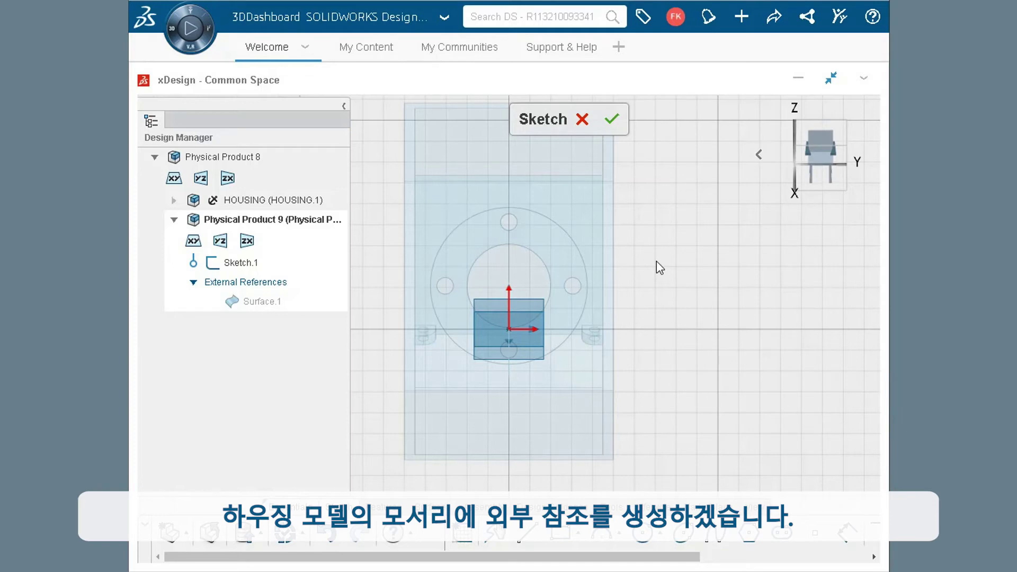
click(798, 557)
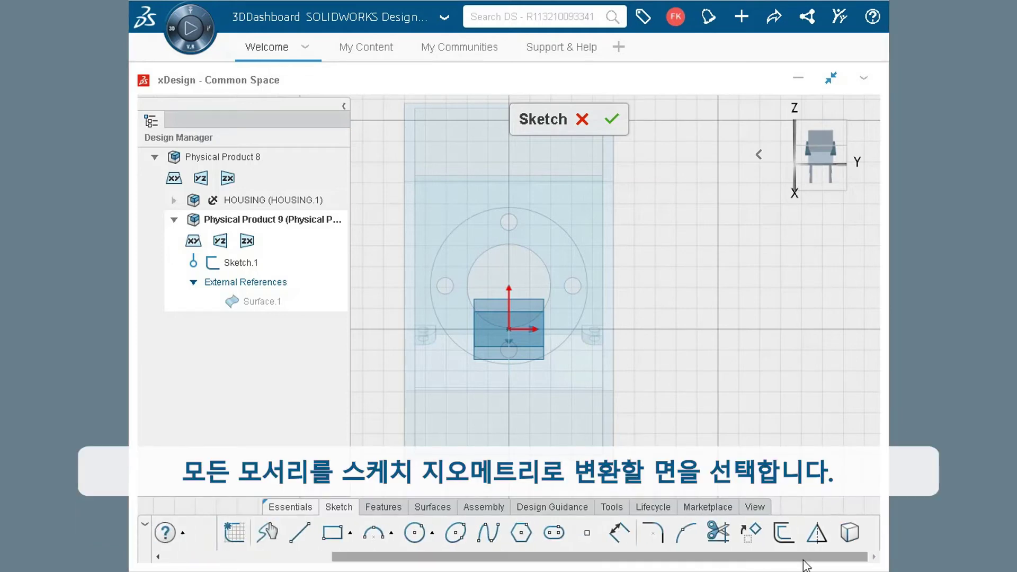
click(849, 535)
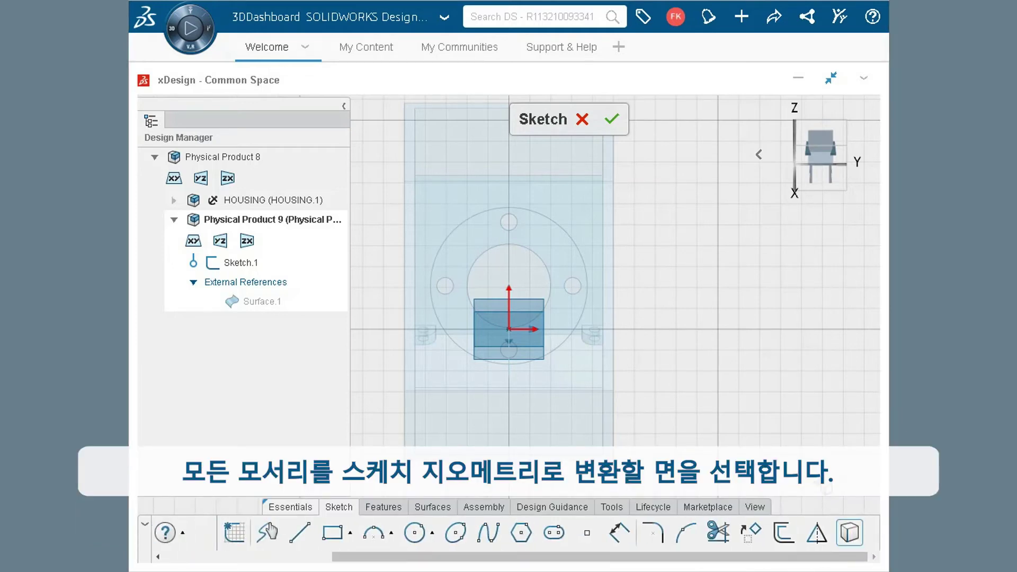
click(564, 260)
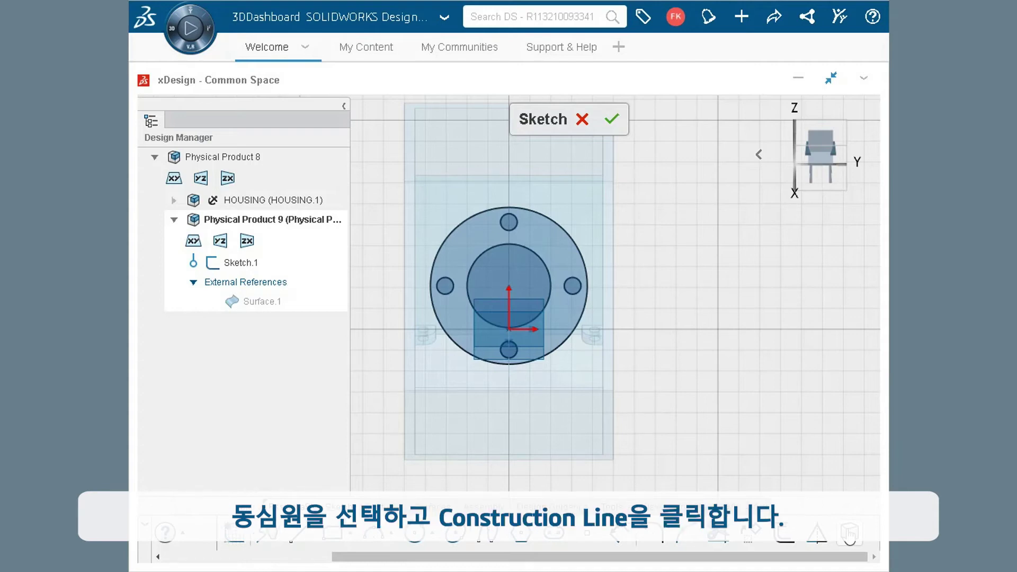
click(538, 258)
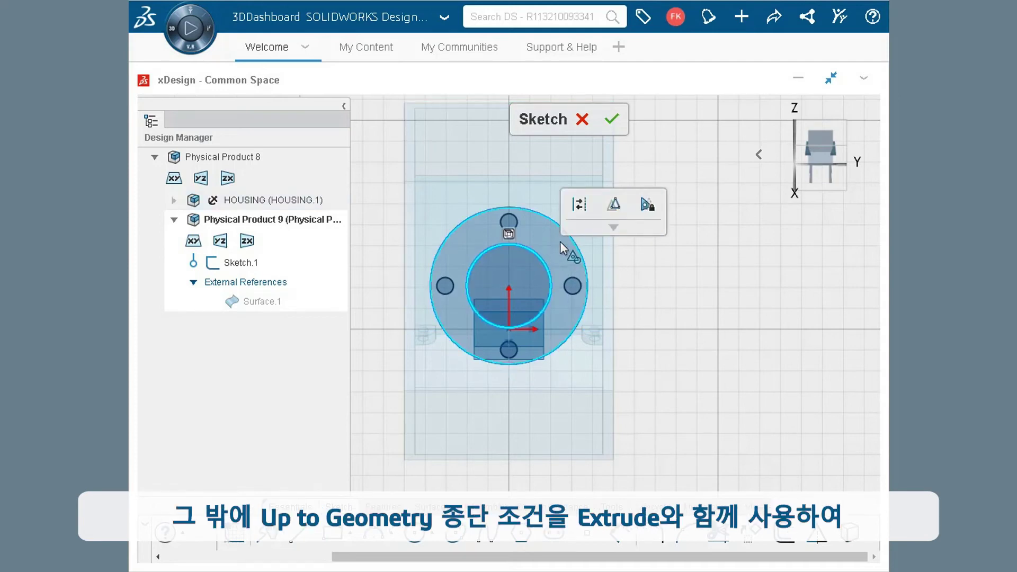
click(579, 208)
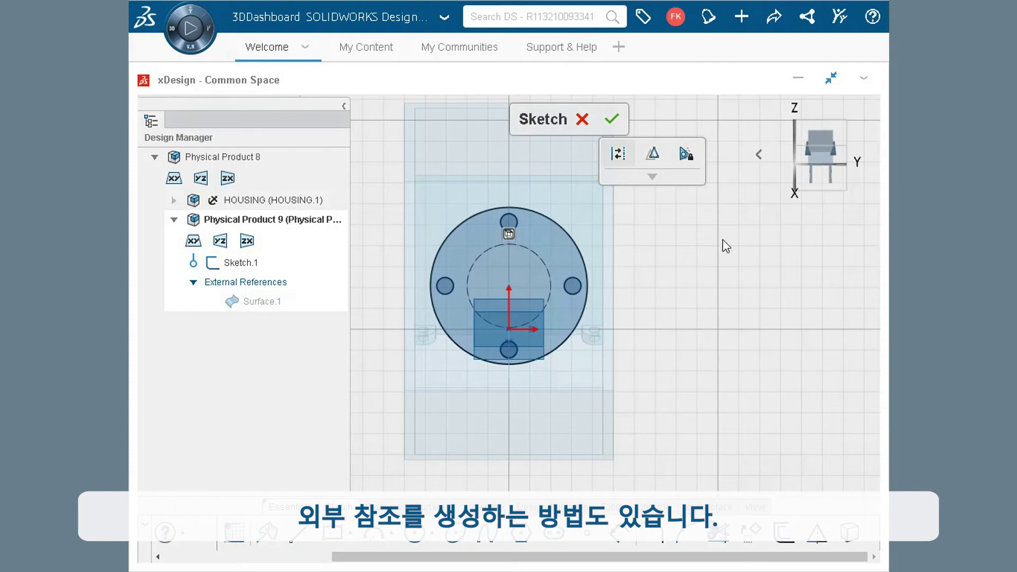
Step: Extrude the converted boss profile as a solid with a Blind distance of 5 mm to form the round plate
click(749, 155)
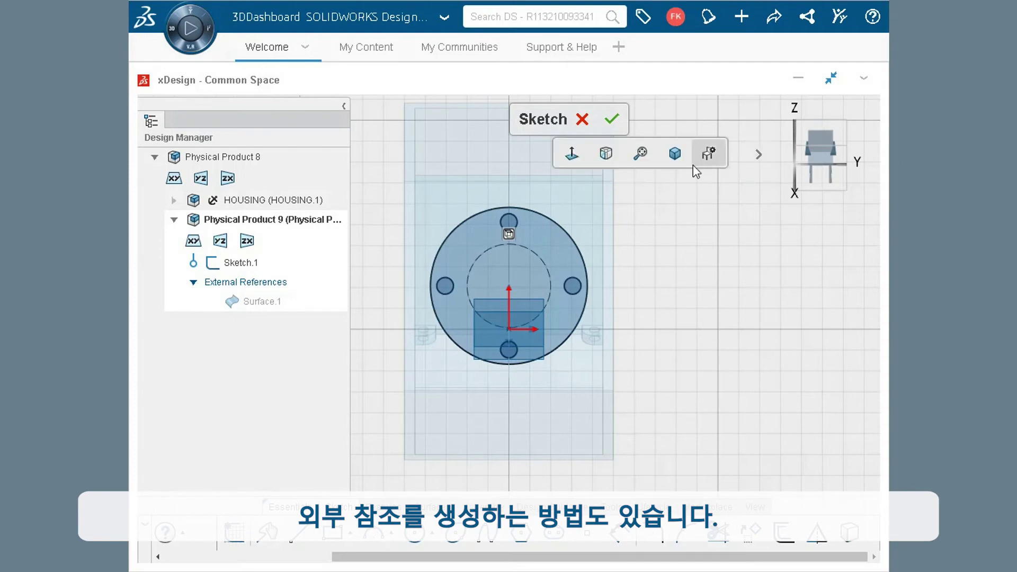
click(675, 154)
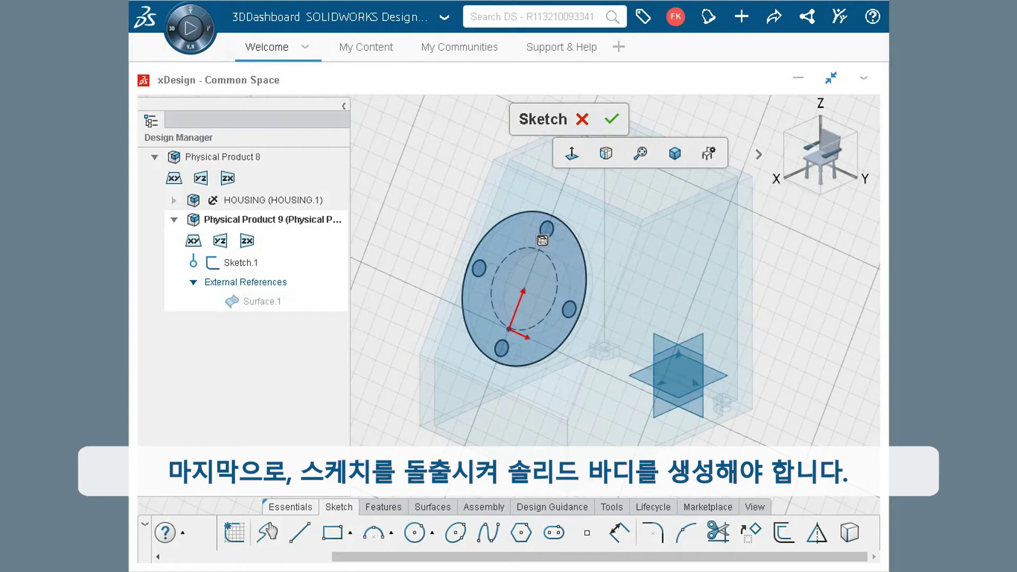
click(401, 510)
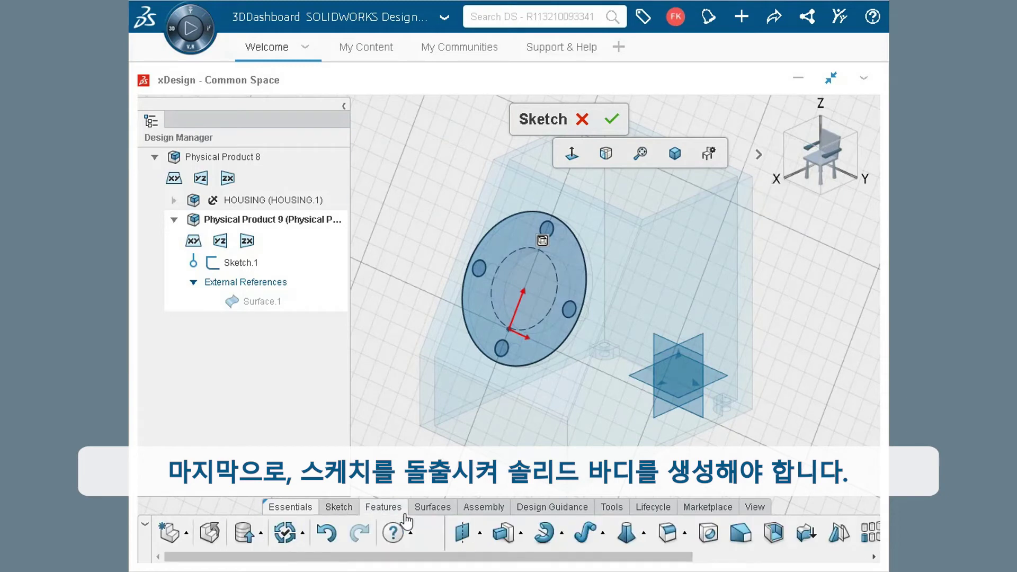
click(504, 534)
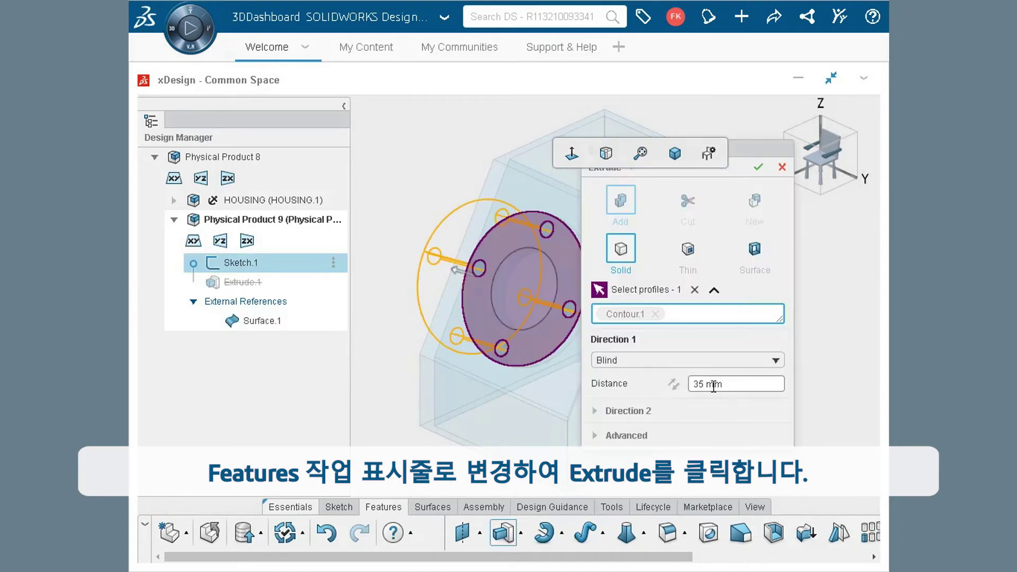
click(729, 380)
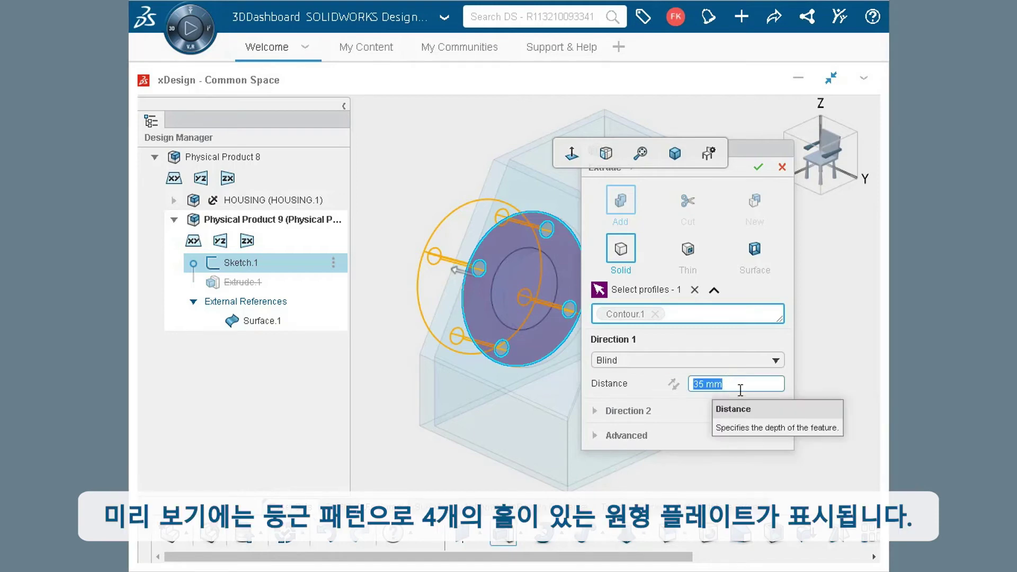
text(5)
click(768, 411)
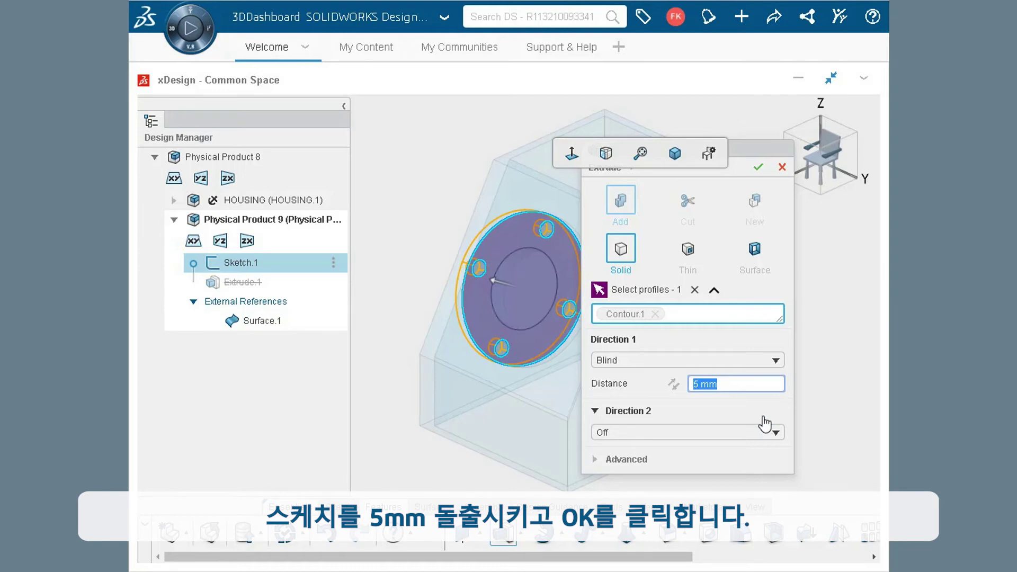
click(759, 172)
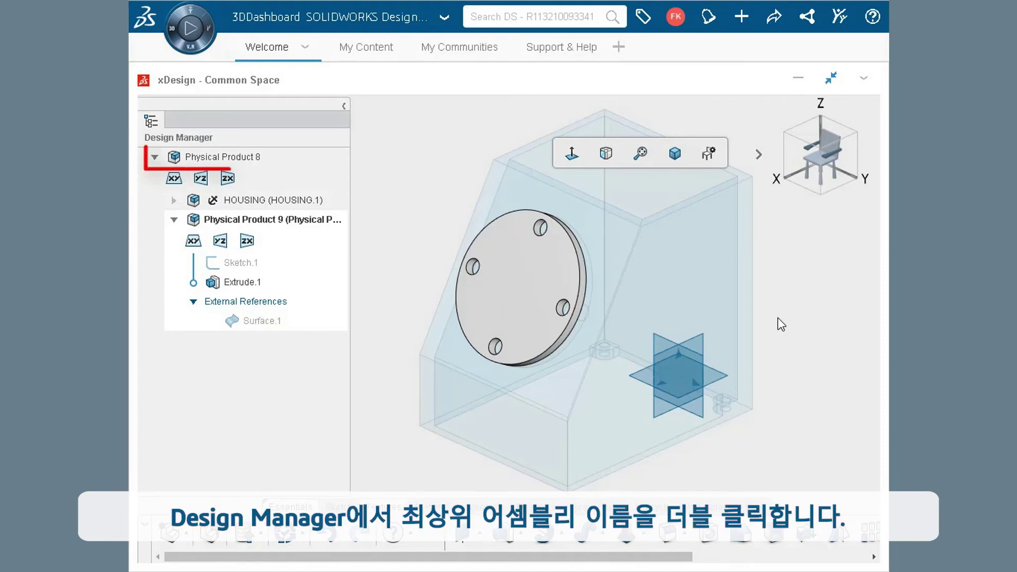
Step: Return to the top-level assembly and rename the new plate part as Cover
double_click(232, 158)
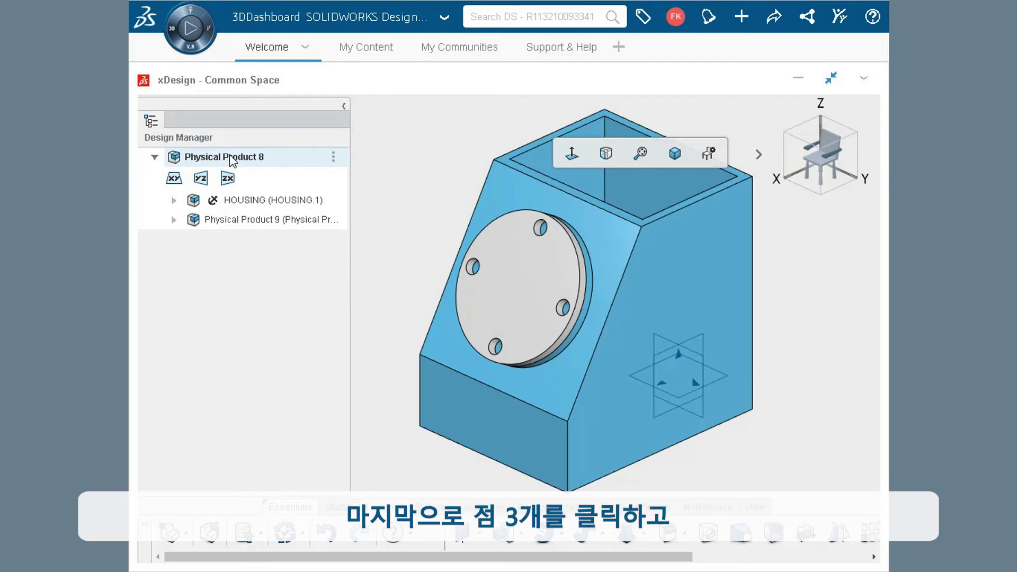
double_click(337, 222)
text(Cover)
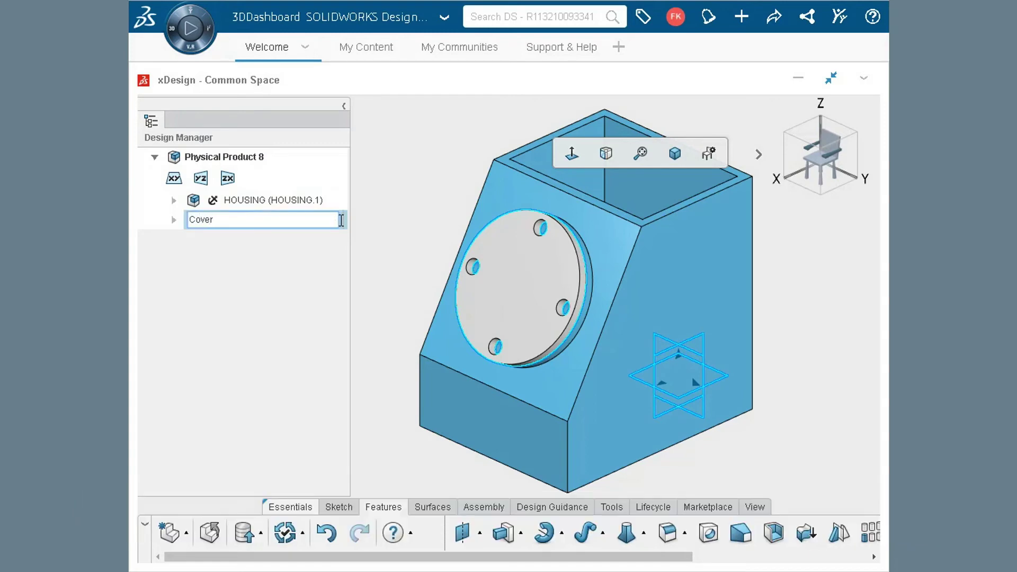
click(409, 201)
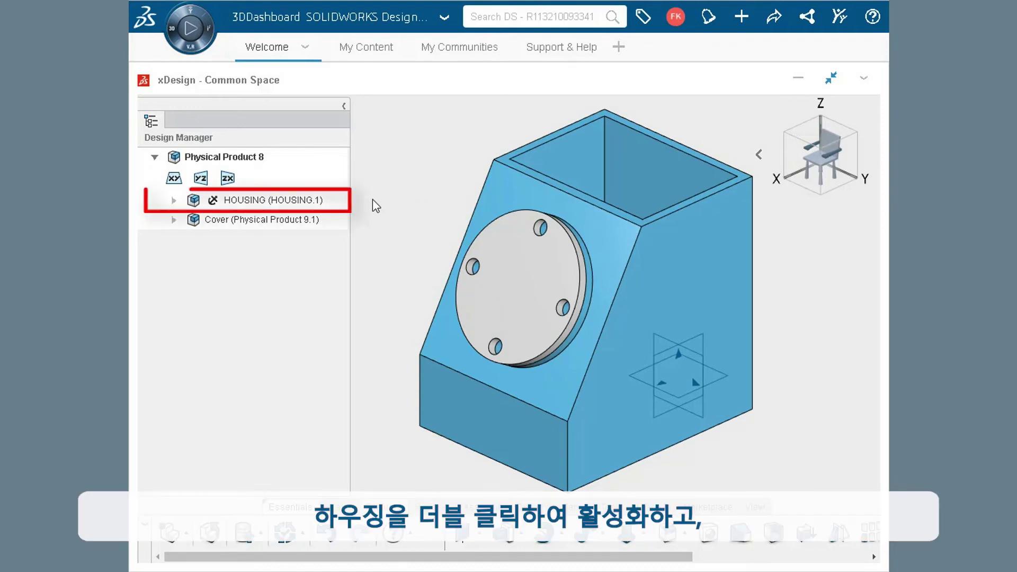
Step: Set the boss circle's diameter to 95 mm in Sketch.2 of the HOUSING part, and reactivate the top-level assembly
double_click(284, 205)
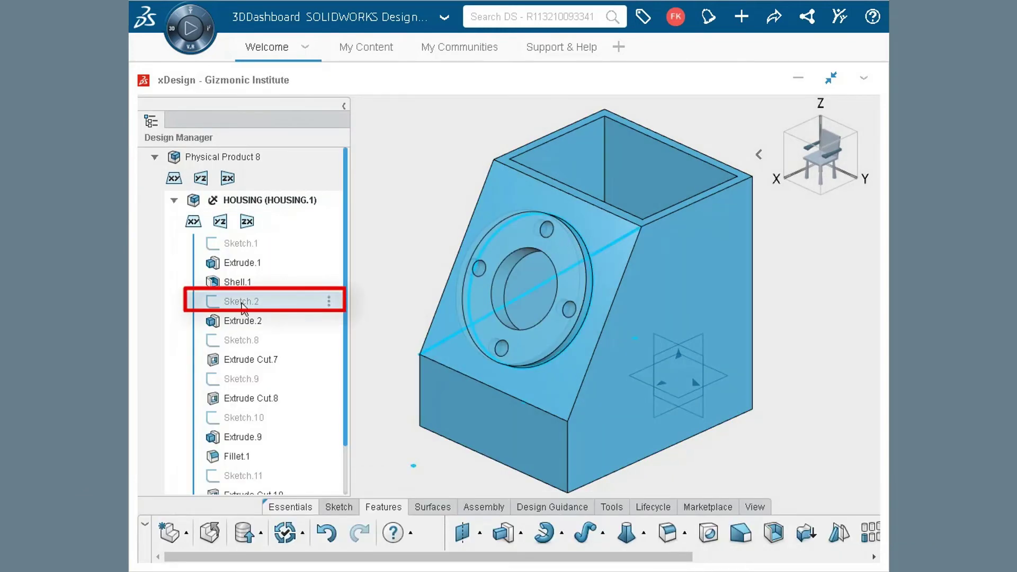
double_click(242, 302)
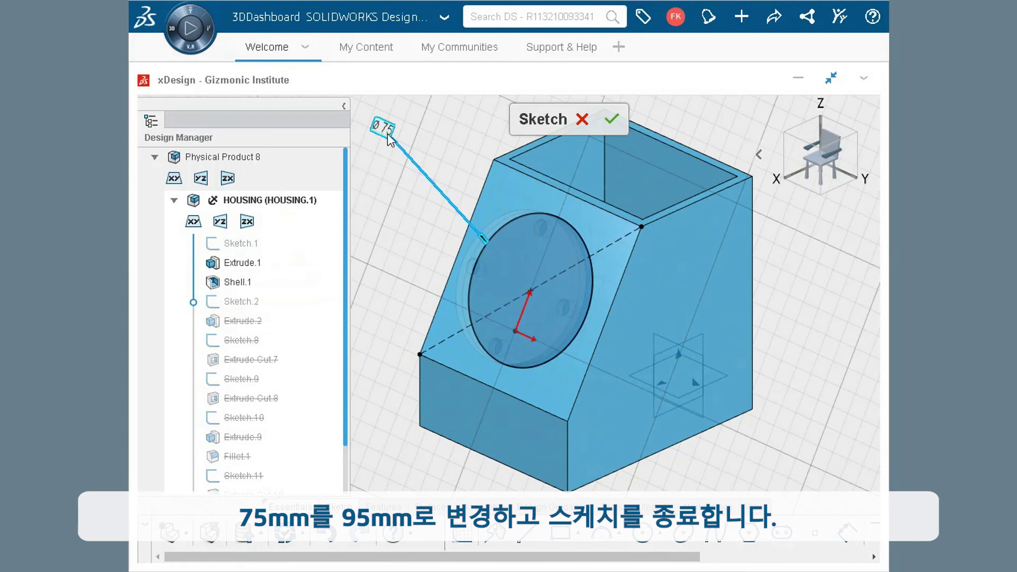
double_click(387, 134)
text(95)
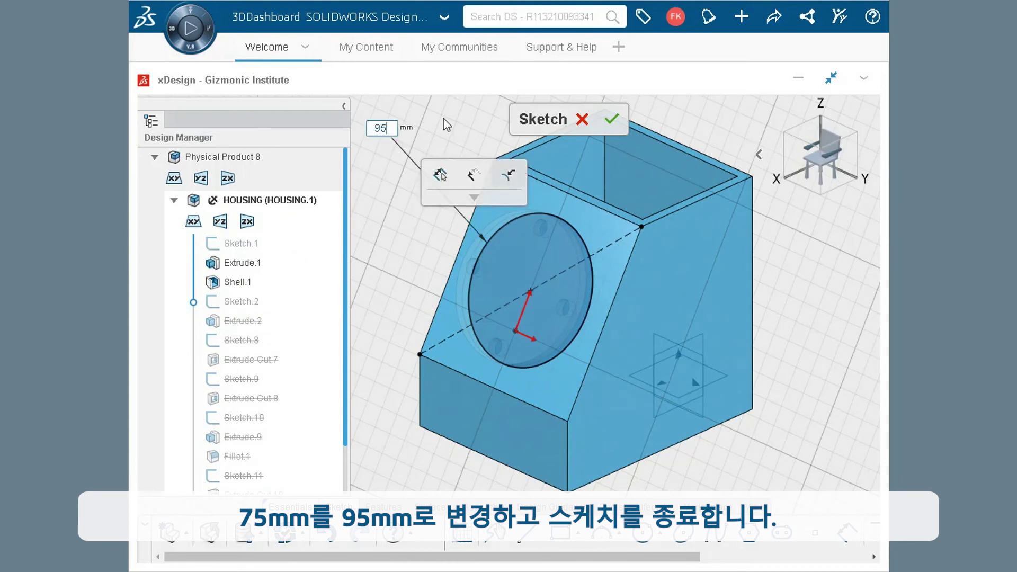
key(Return)
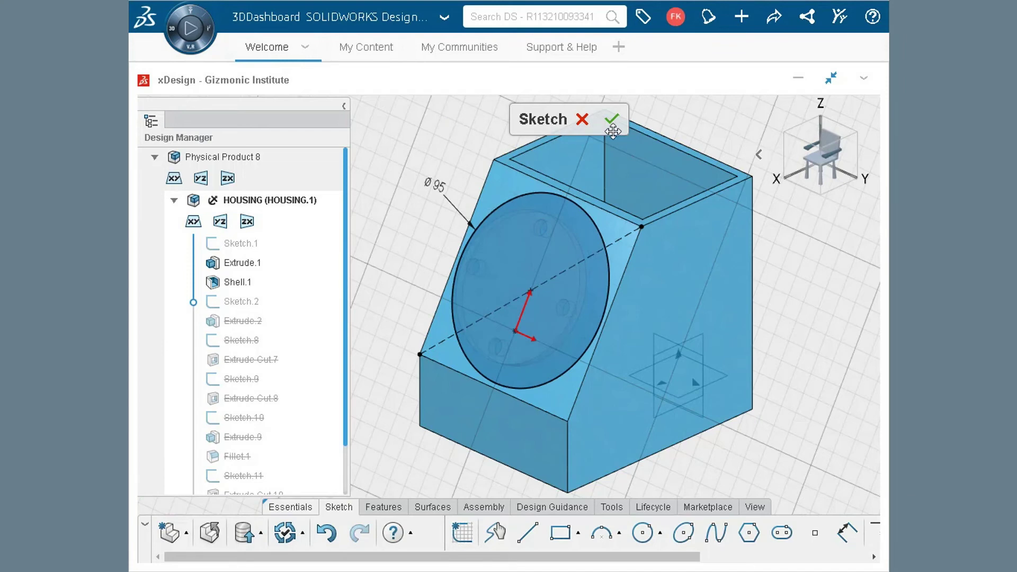
click(613, 131)
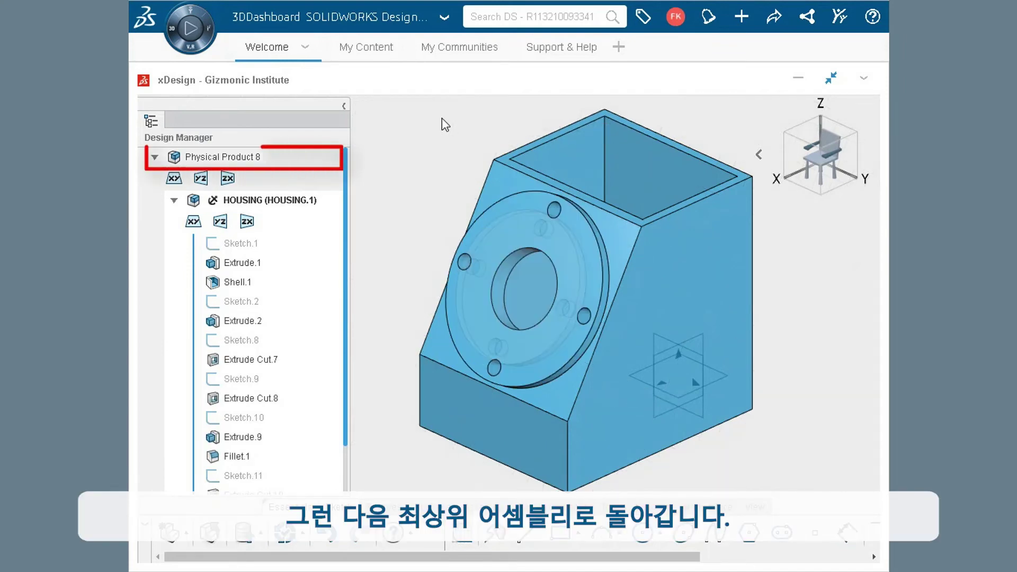
click(268, 157)
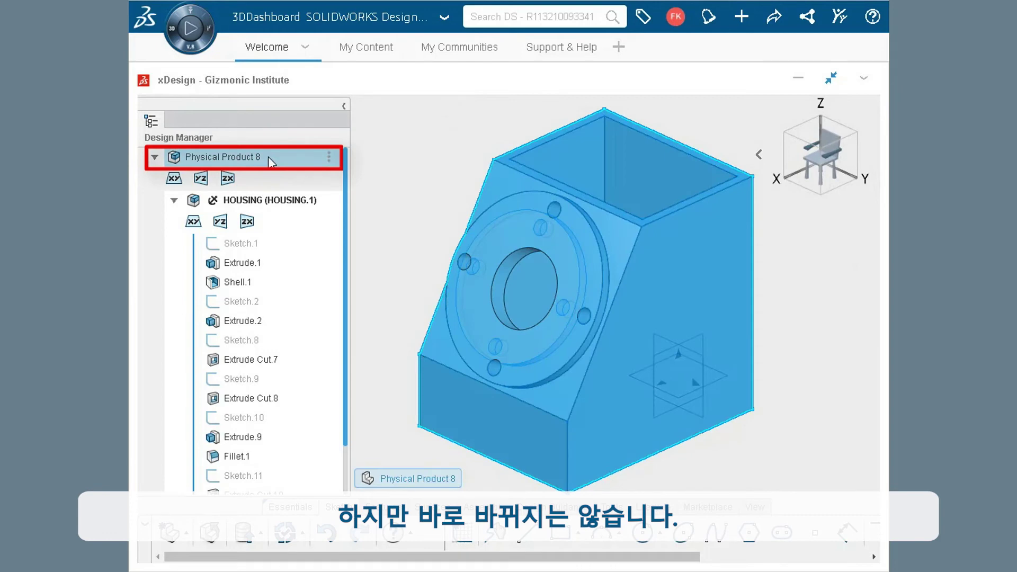
double_click(268, 156)
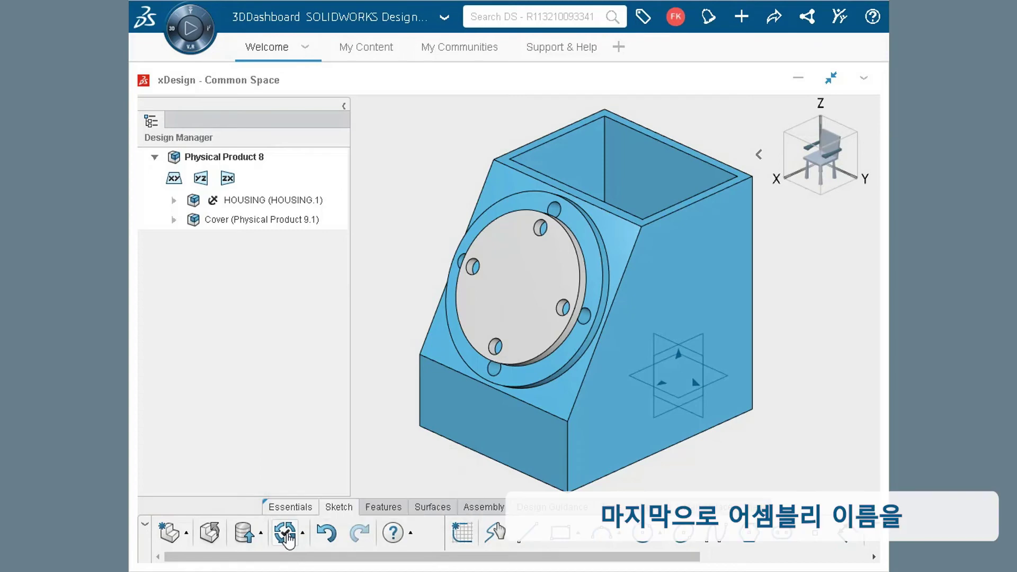
Step: Update the assembly so the cover follows the housing change, and rename the top-level assembly as Hsg Assembly
click(286, 537)
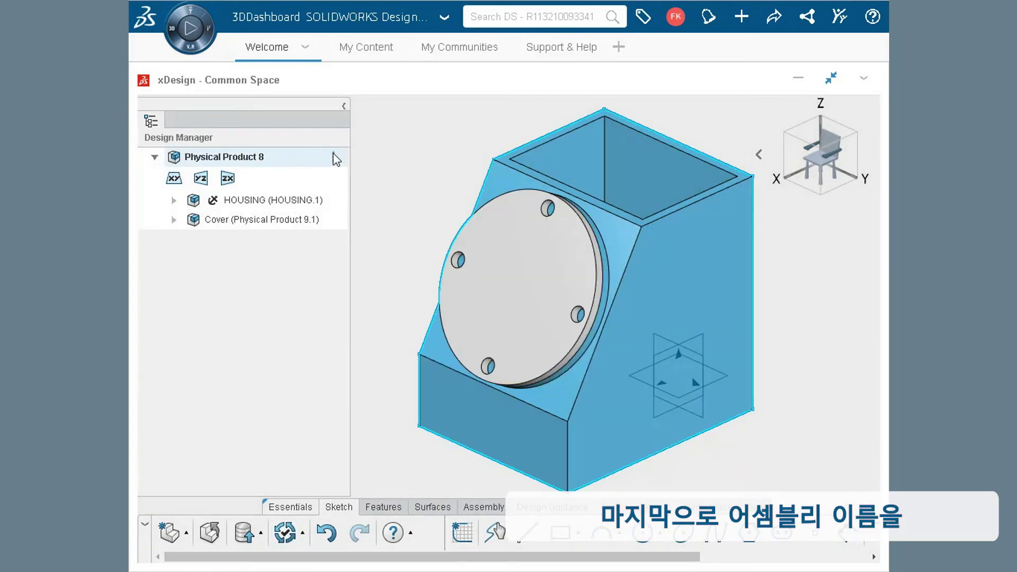
double_click(335, 157)
text(Hsg Assembly)
key(Return)
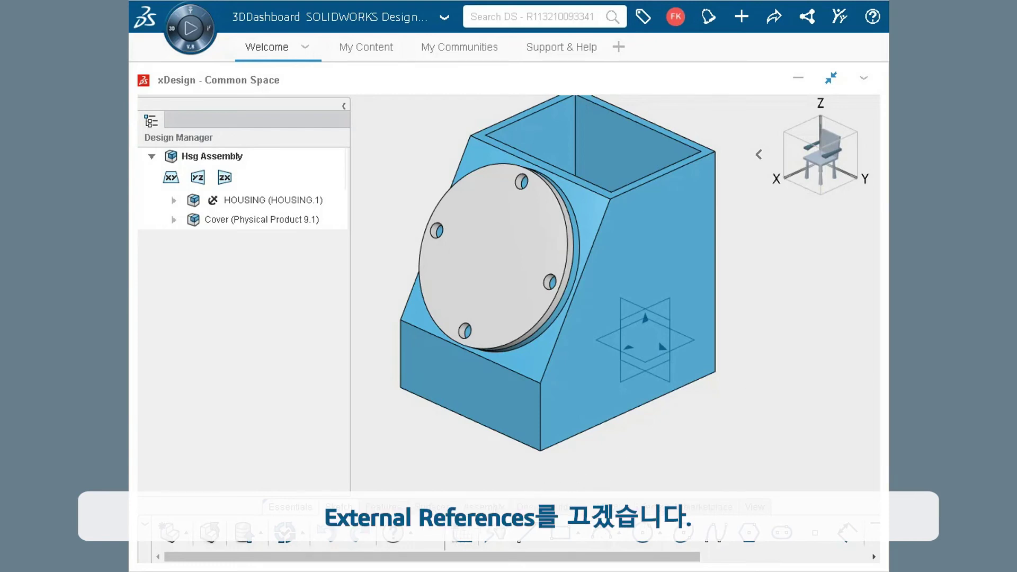
Step: Turn off external references and start a new assembly-level sketch on the housing's bottom rim face
click(484, 518)
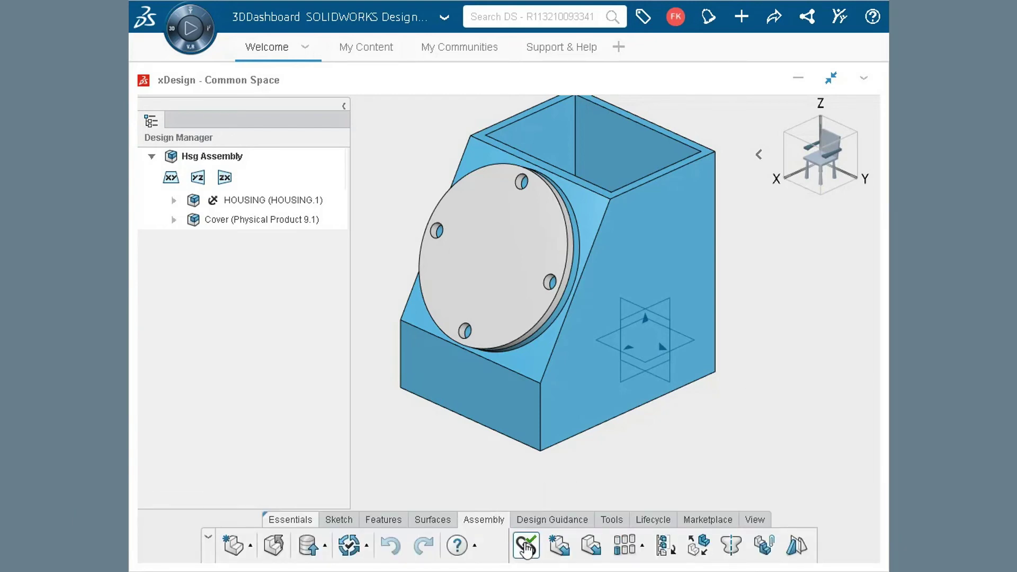
middle_drag(694, 452, 751, 288)
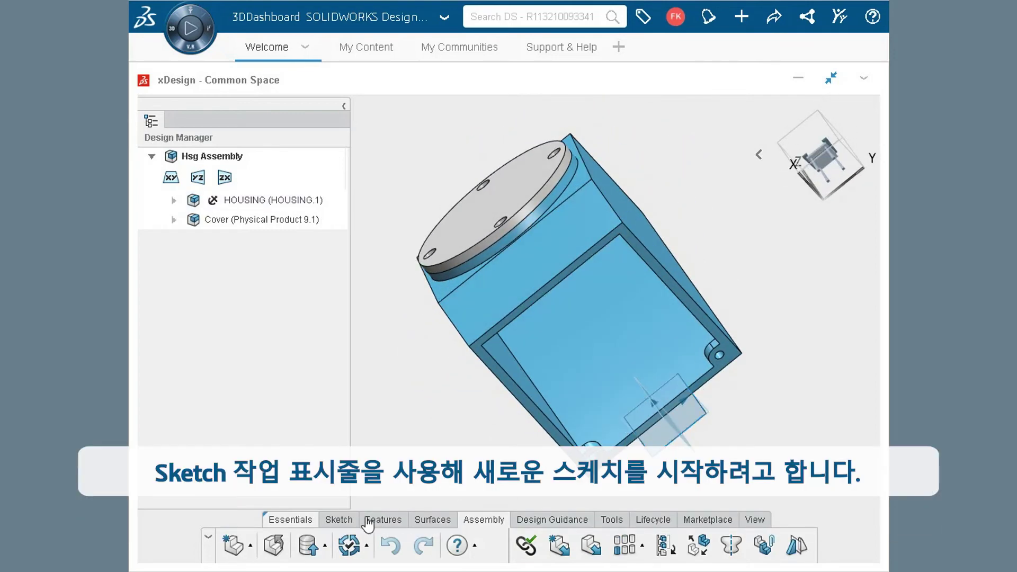
click(340, 520)
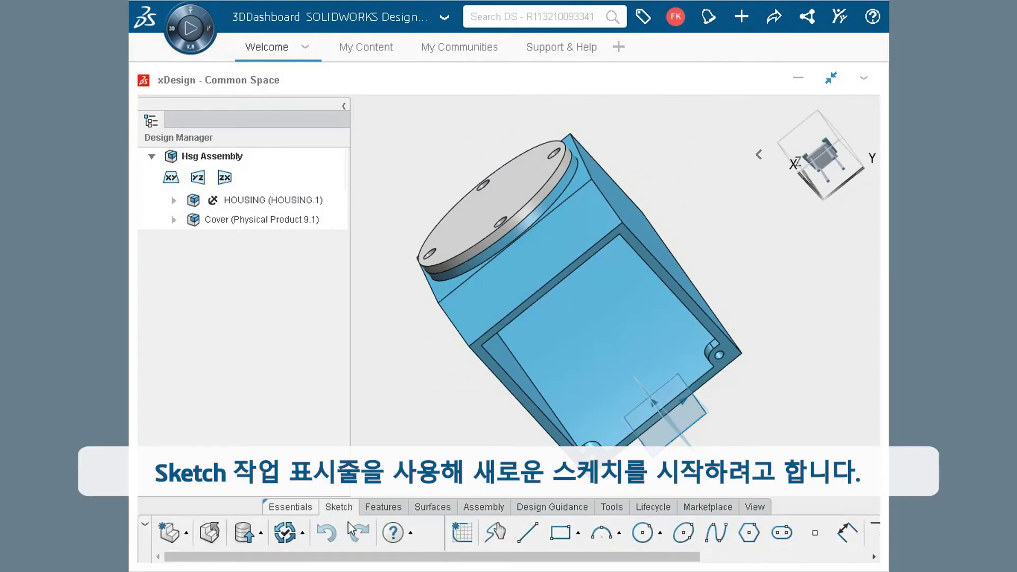
click(469, 536)
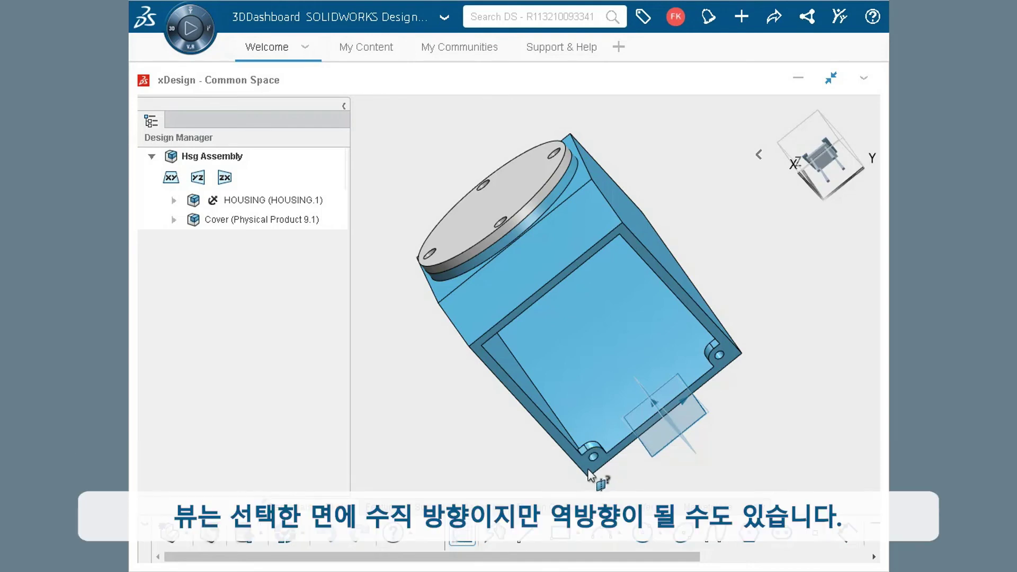
click(591, 473)
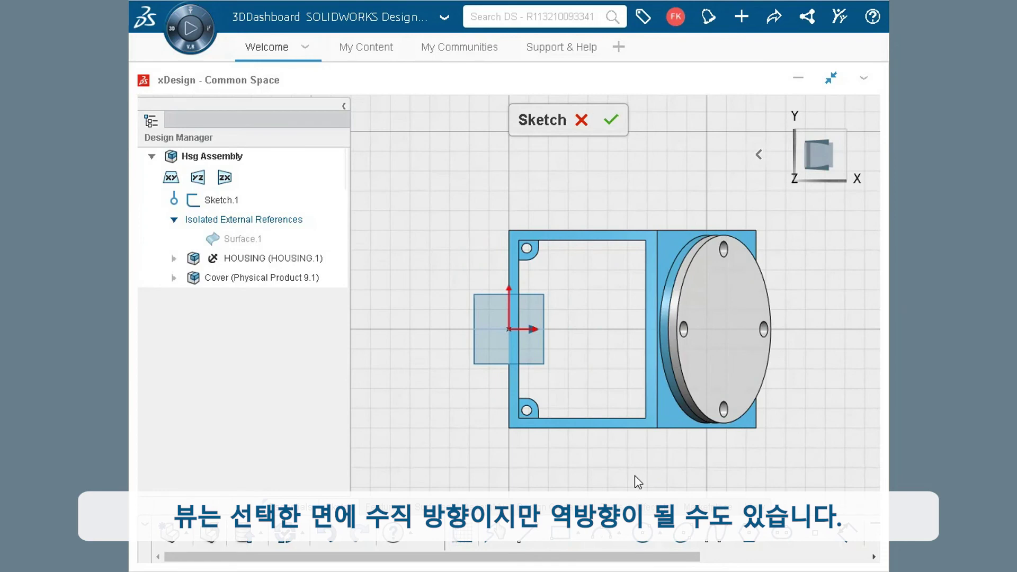
key(n)
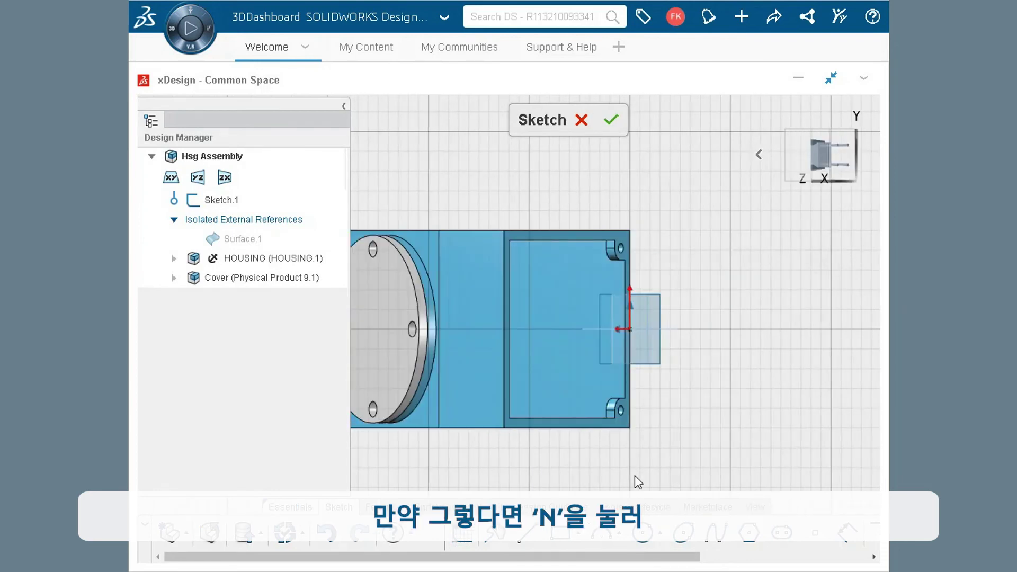
key(n)
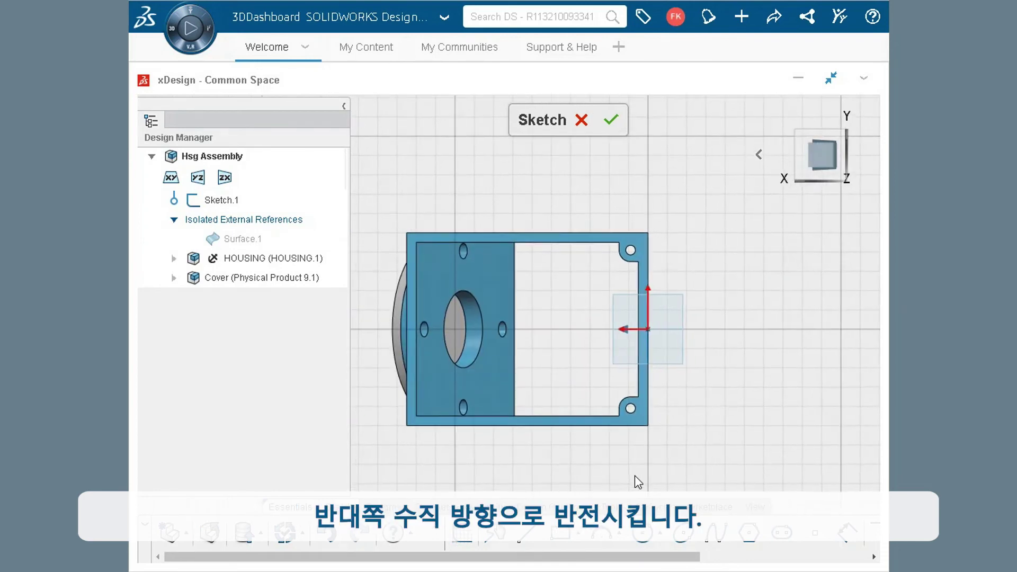
scroll(497, 476, down, 2)
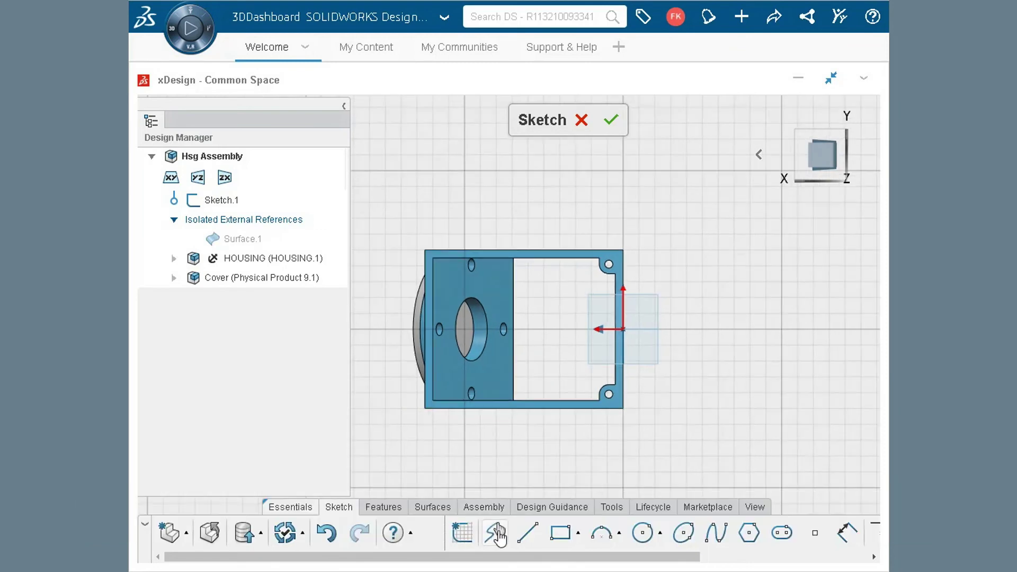
Step: Draw a rectangle around the housing's bottom outline and dimension each side 25 mm outside the matching housing edge
click(560, 534)
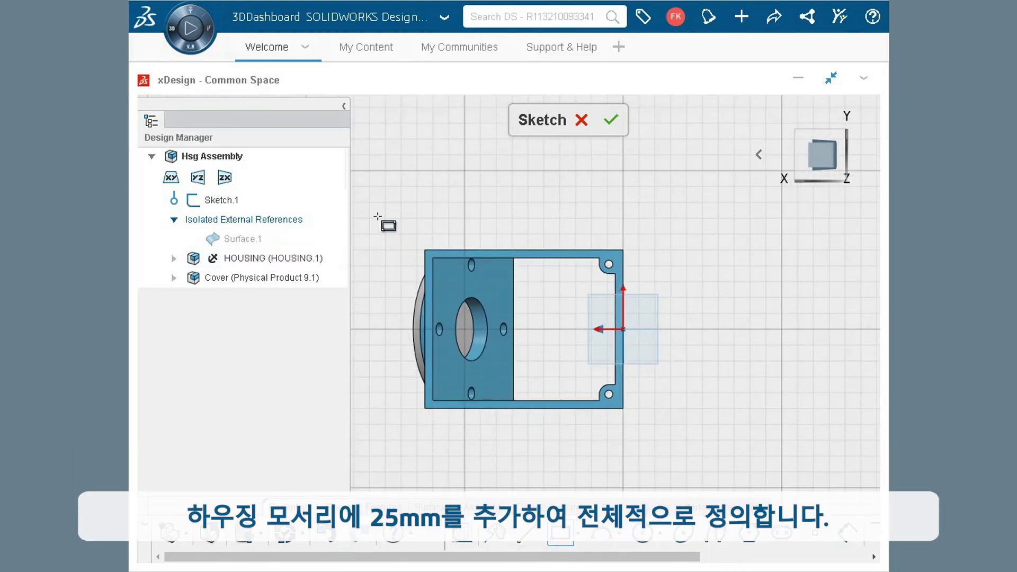
drag(377, 214, 462, 280)
mouse_move(528, 320)
mouse_down()
mouse_move(668, 424)
mouse_move(694, 456)
mouse_move(676, 458)
mouse_up()
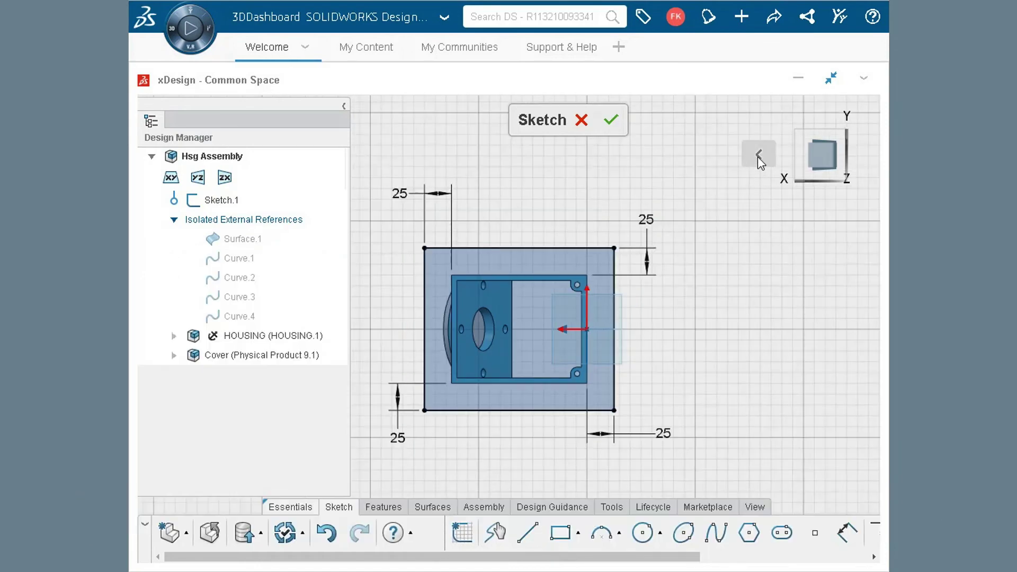
Step: Extrude the rectangle as a solid with a Blind distance of 10 mm, directed away from the housing
click(758, 155)
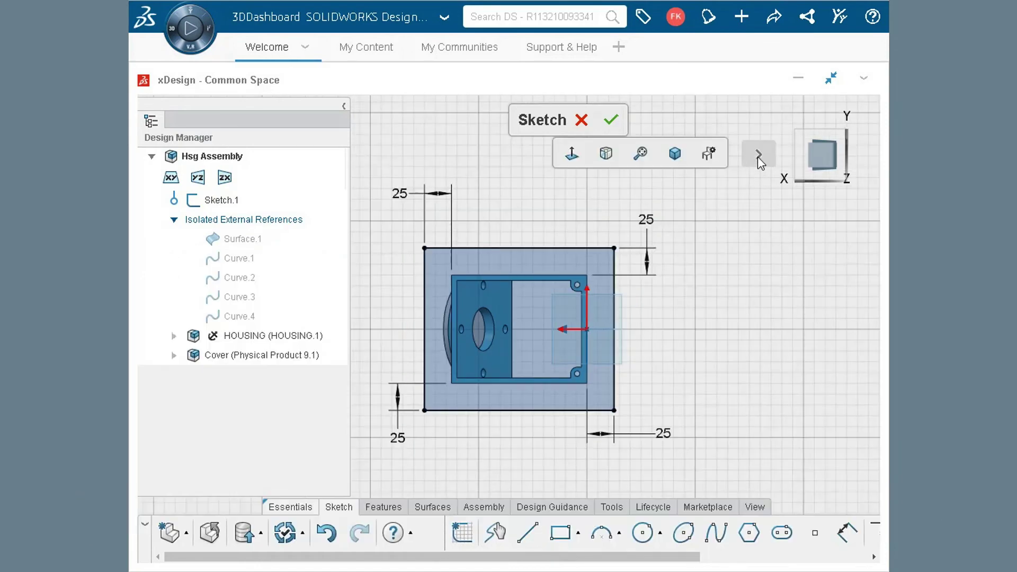
click(675, 153)
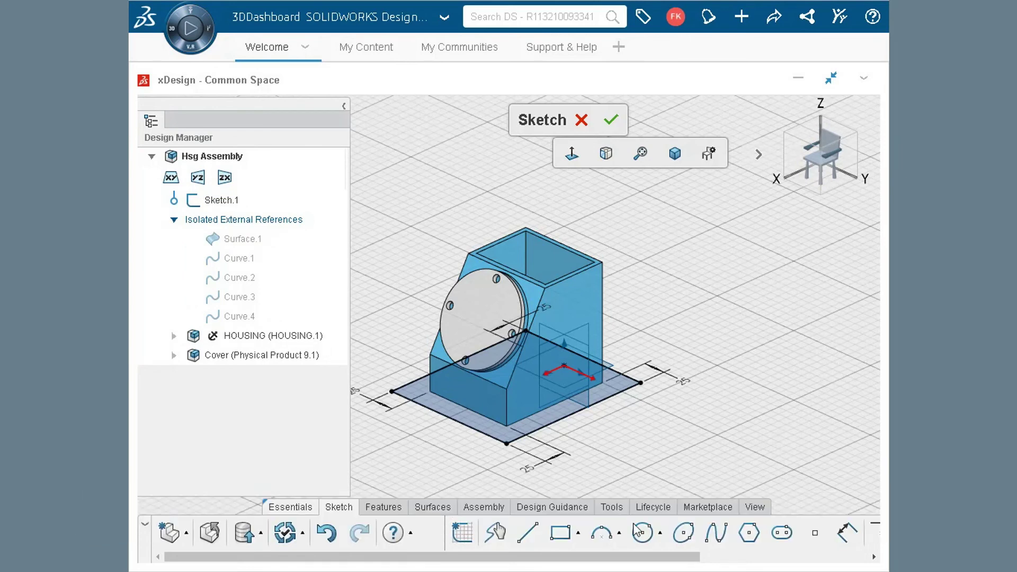
click(398, 510)
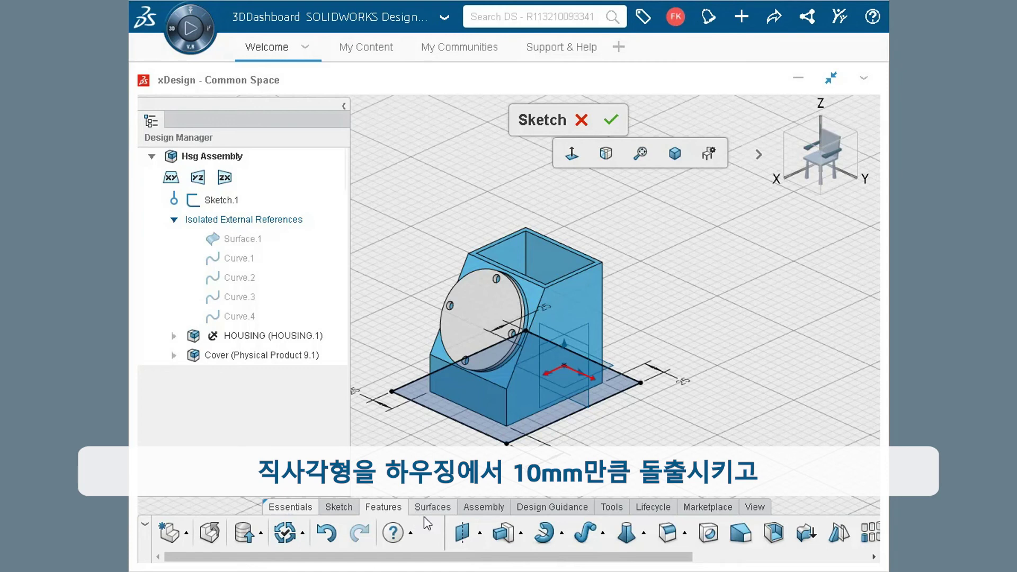
click(504, 535)
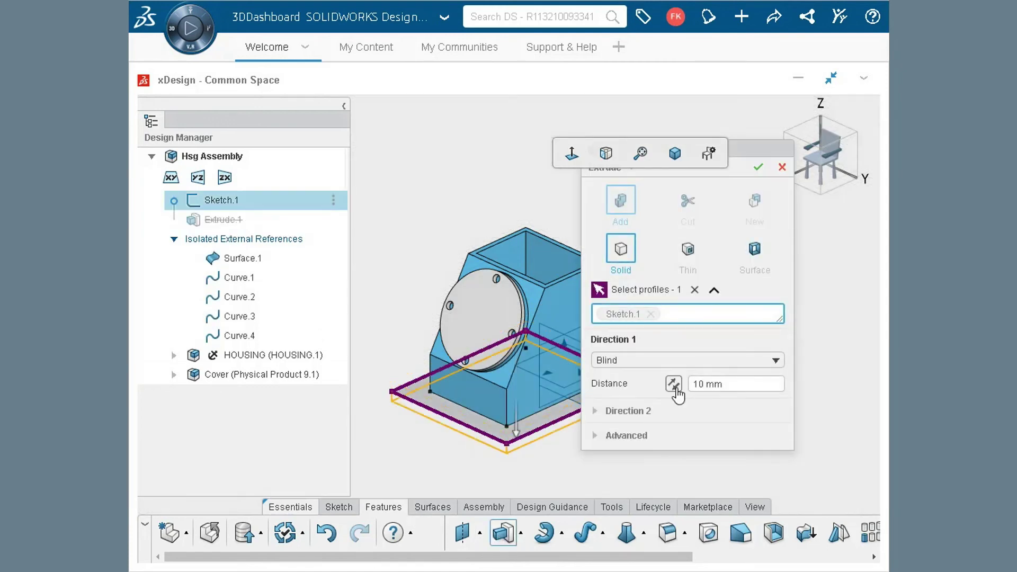
click(758, 168)
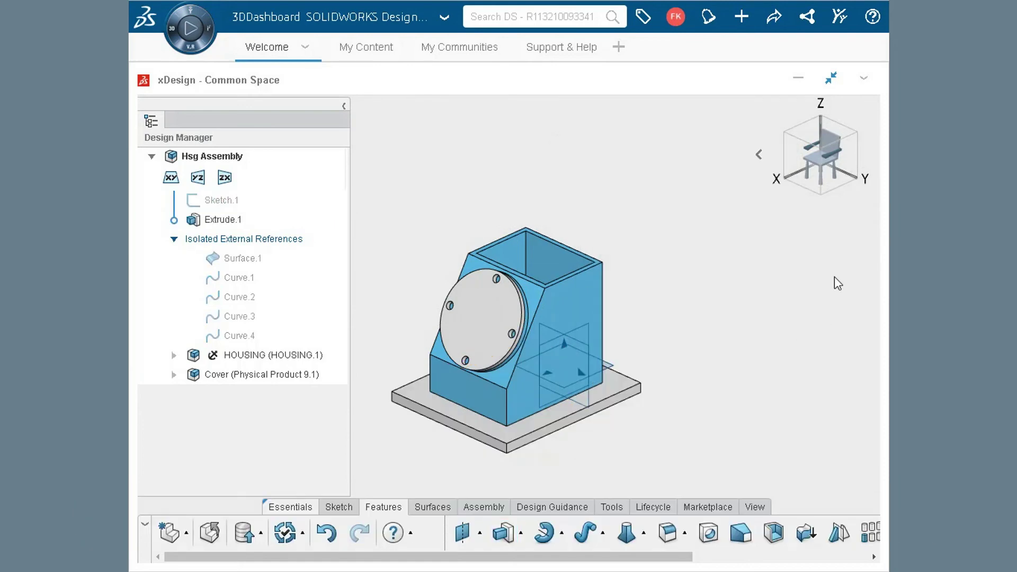
Step: Sketch on the base plate's top face and convert the edges of the two corner mounting holes in the housing
click(821, 132)
scroll(403, 368, down, 5)
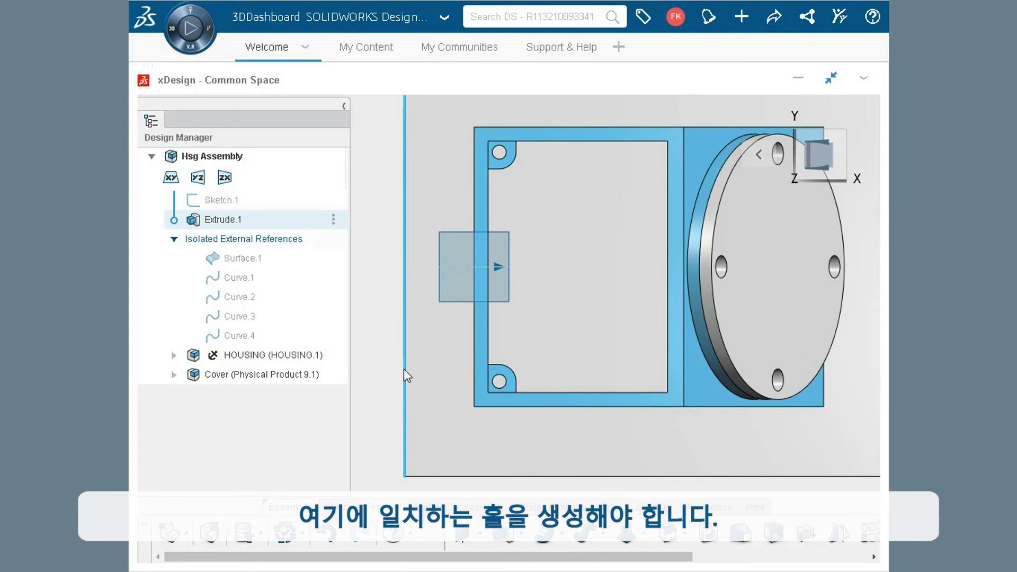
click(563, 282)
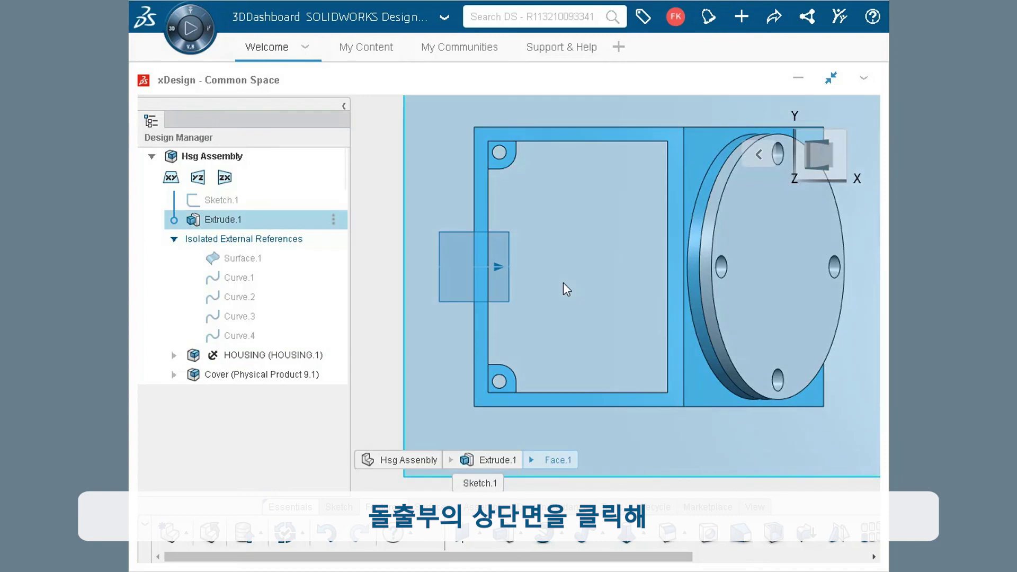
click(638, 201)
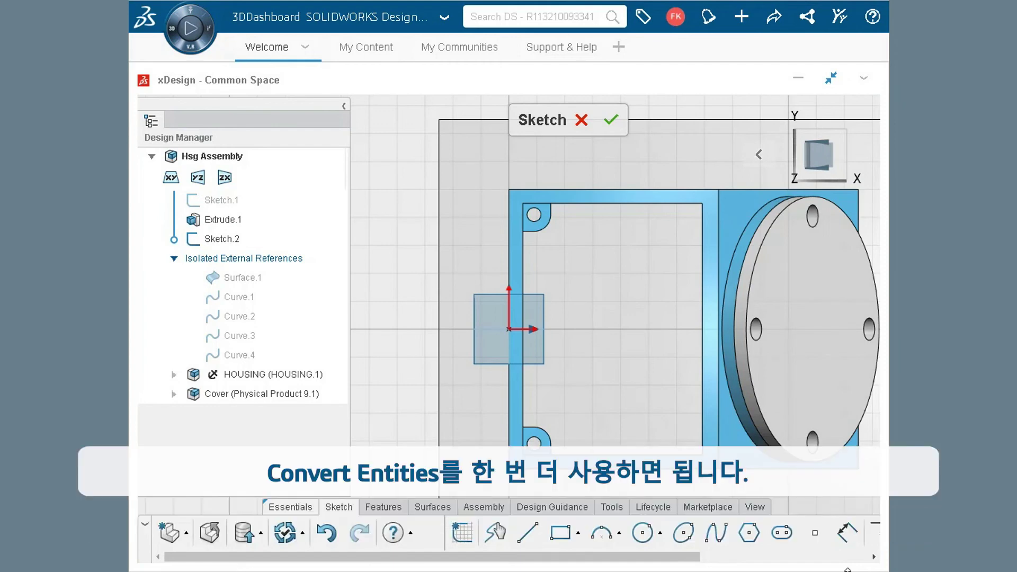
click(844, 557)
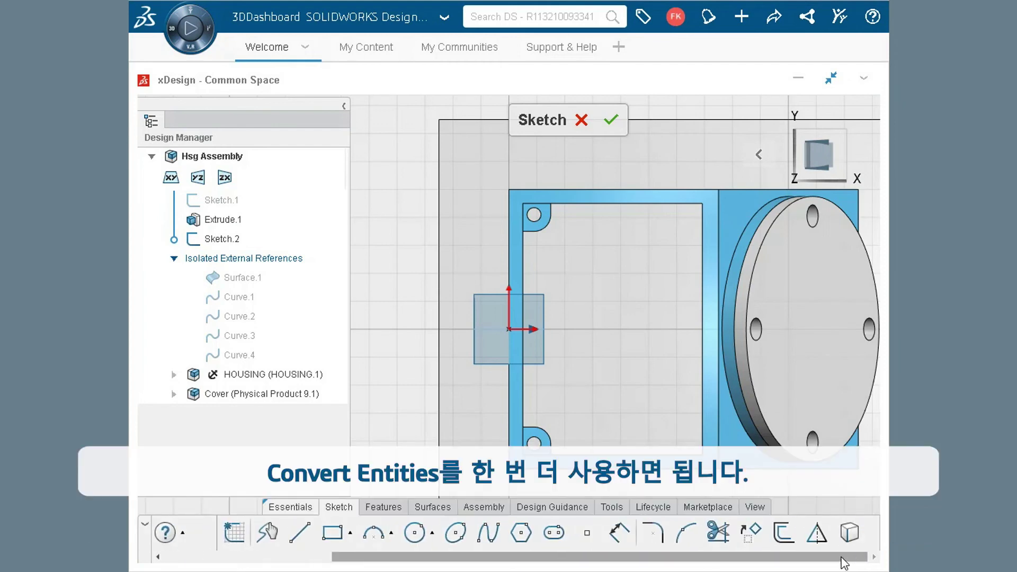
click(849, 535)
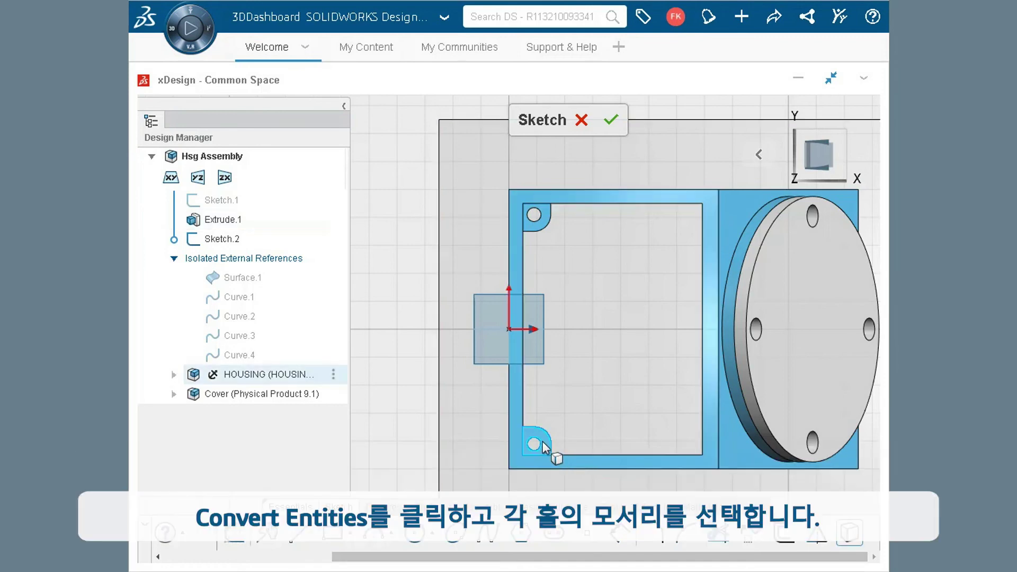
click(545, 445)
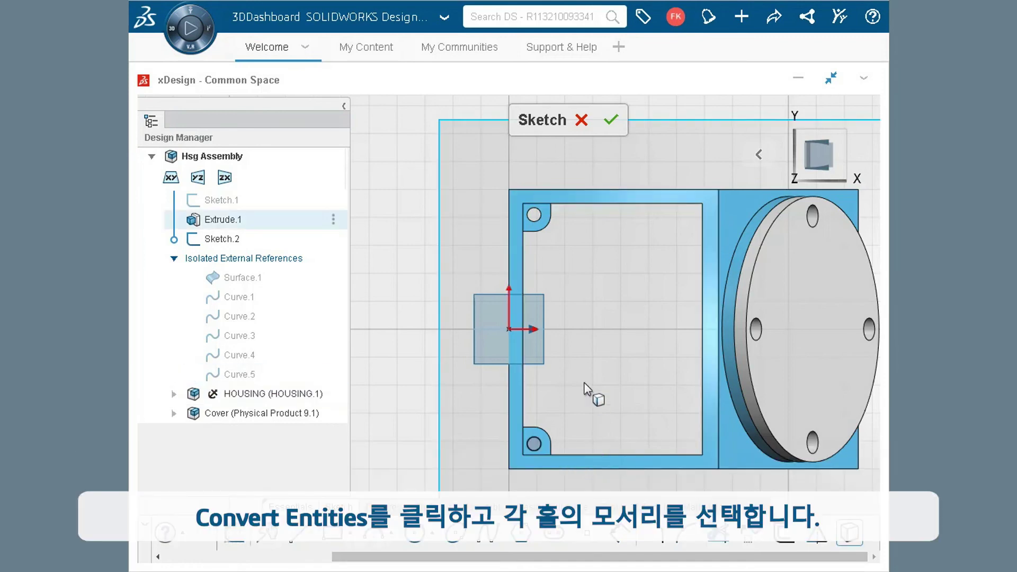
click(539, 219)
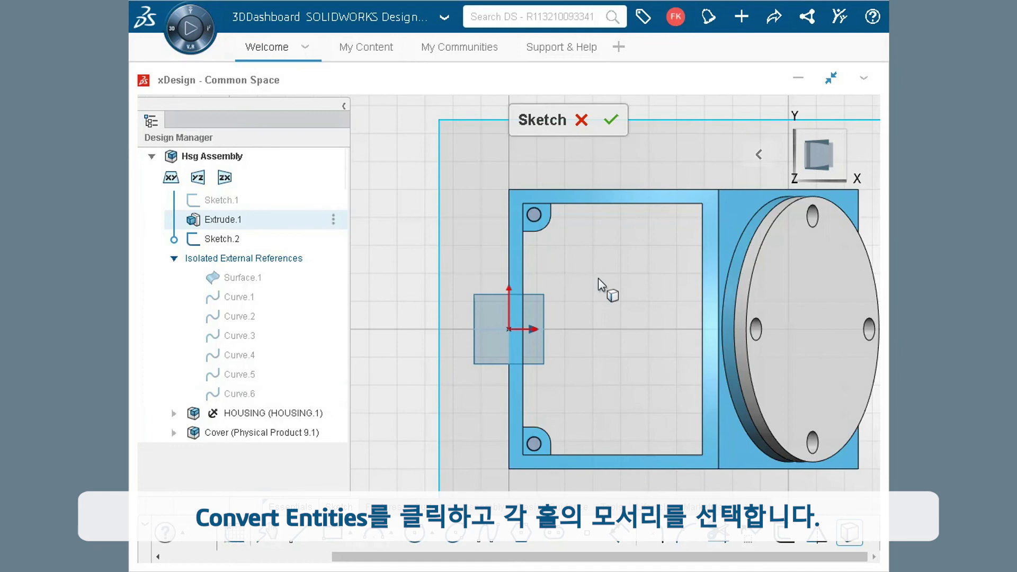
Step: Extrude-cut the two converted circles through the base plate with the Through One Way end condition
click(395, 510)
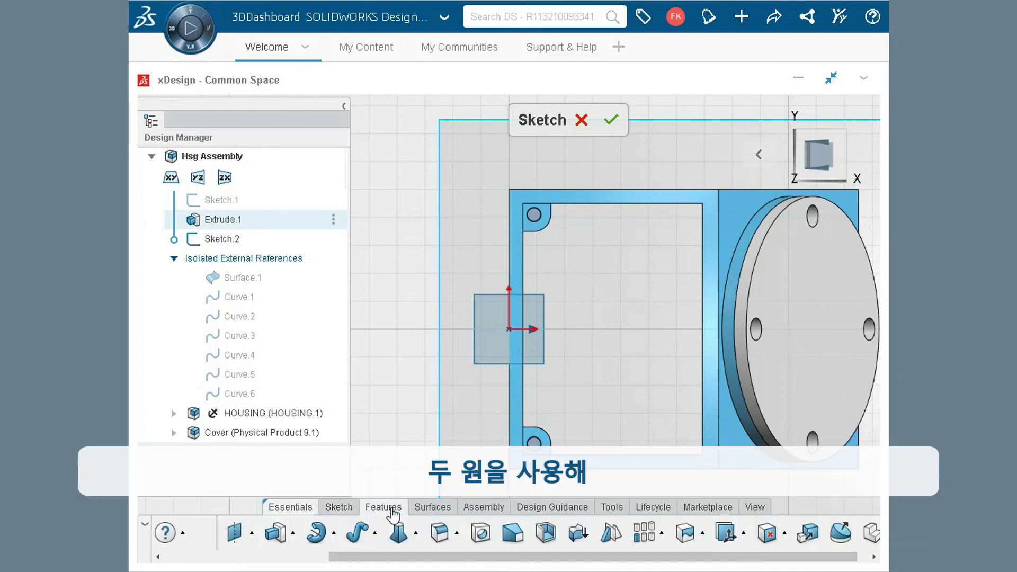
click(293, 533)
click(317, 499)
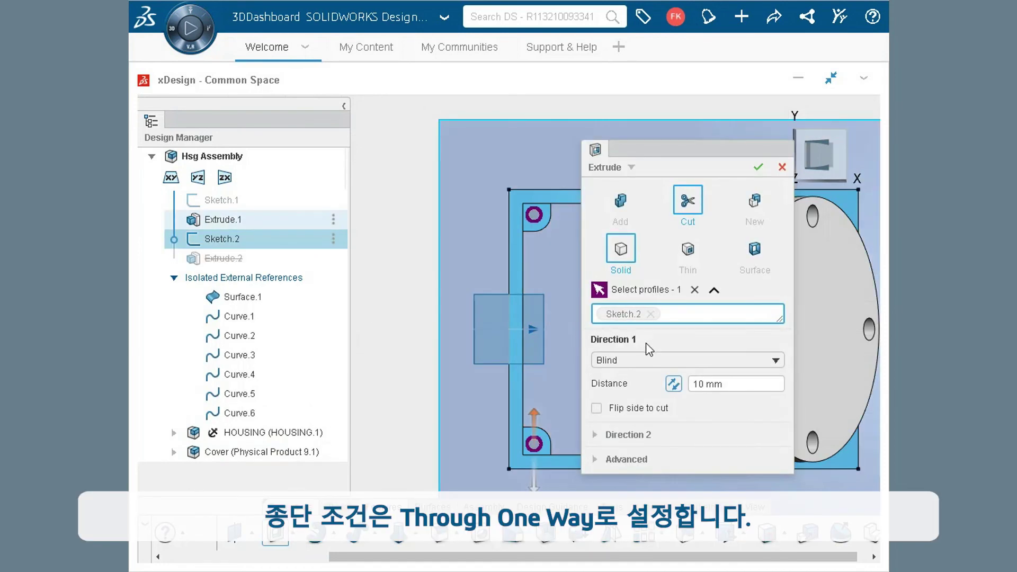
click(651, 365)
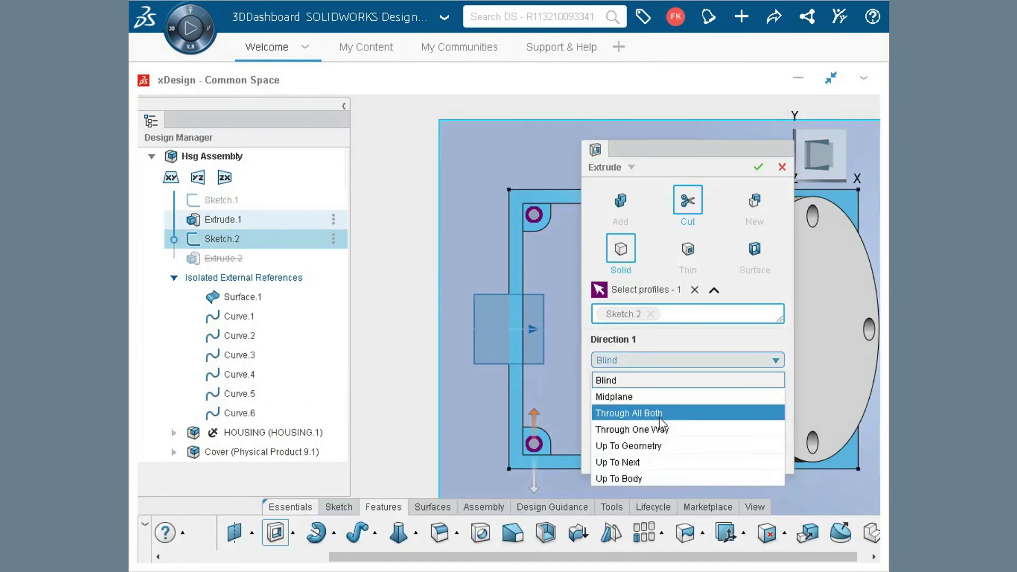
click(660, 430)
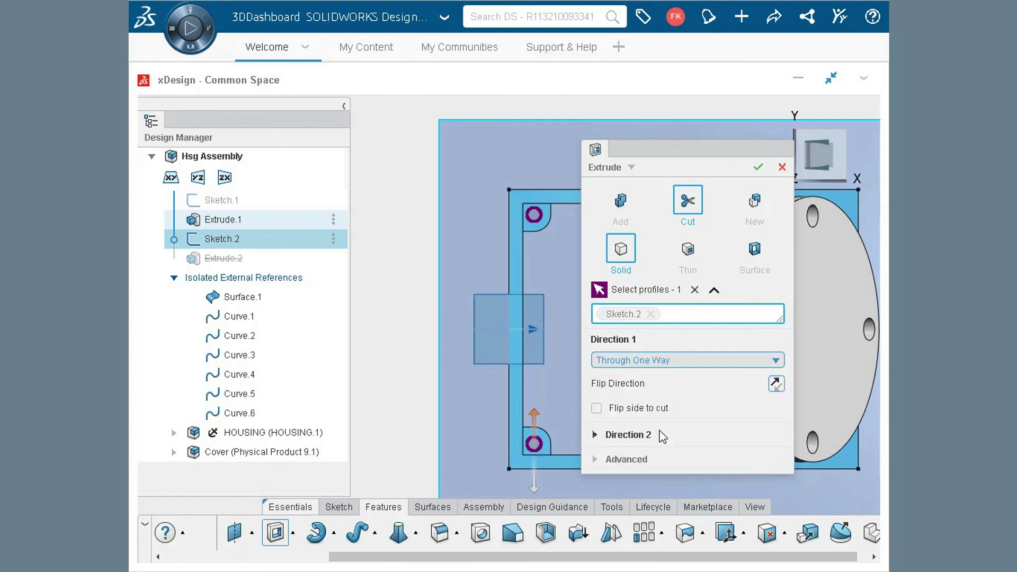
click(758, 167)
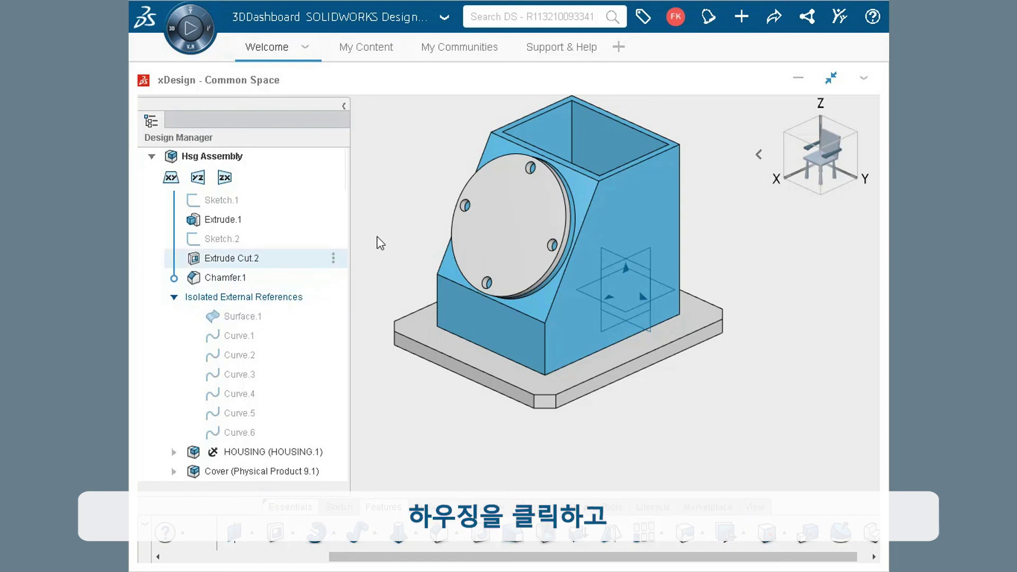
Step: Hide the housing and the cover so that only the assembly-level base plate is displayed
click(647, 218)
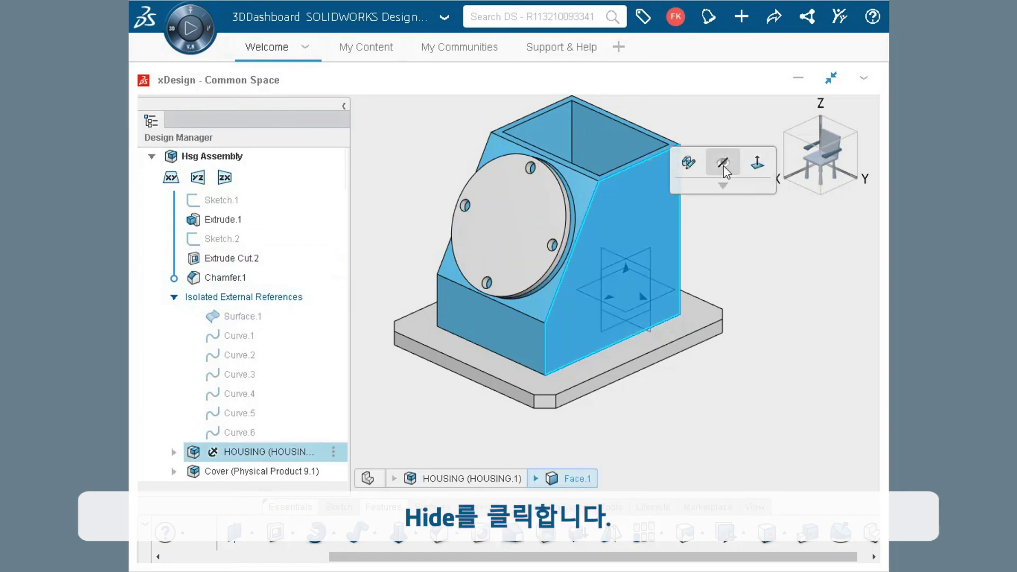
click(720, 166)
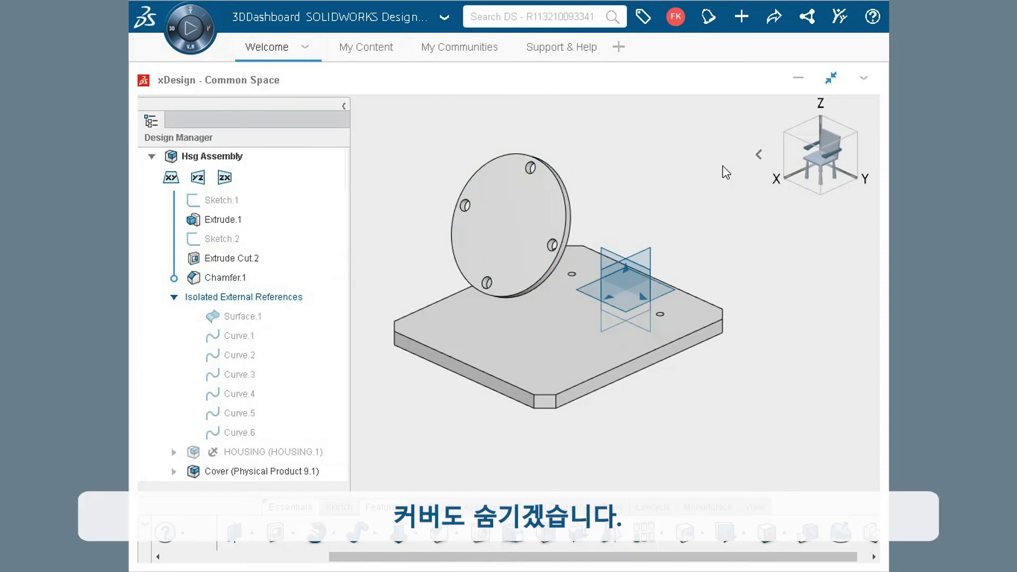
click(537, 198)
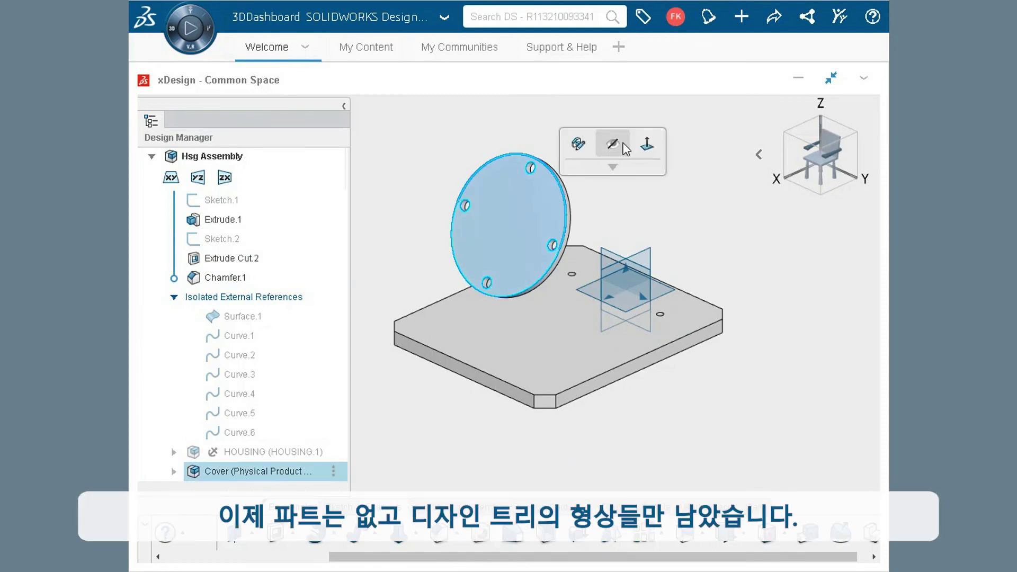
click(613, 147)
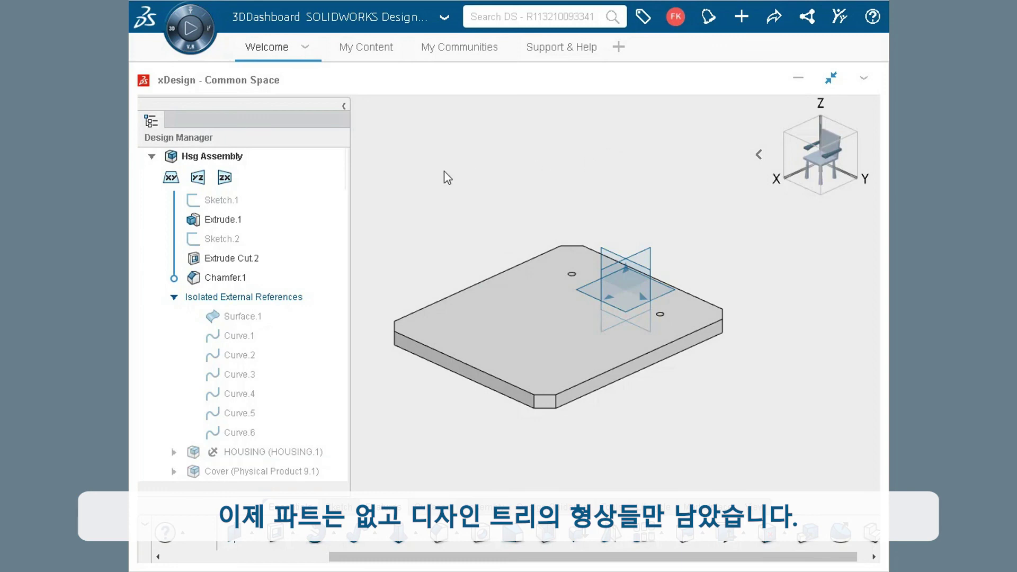
Step: Collapse the Isolated External References list and show the HOUSING part again
click(175, 297)
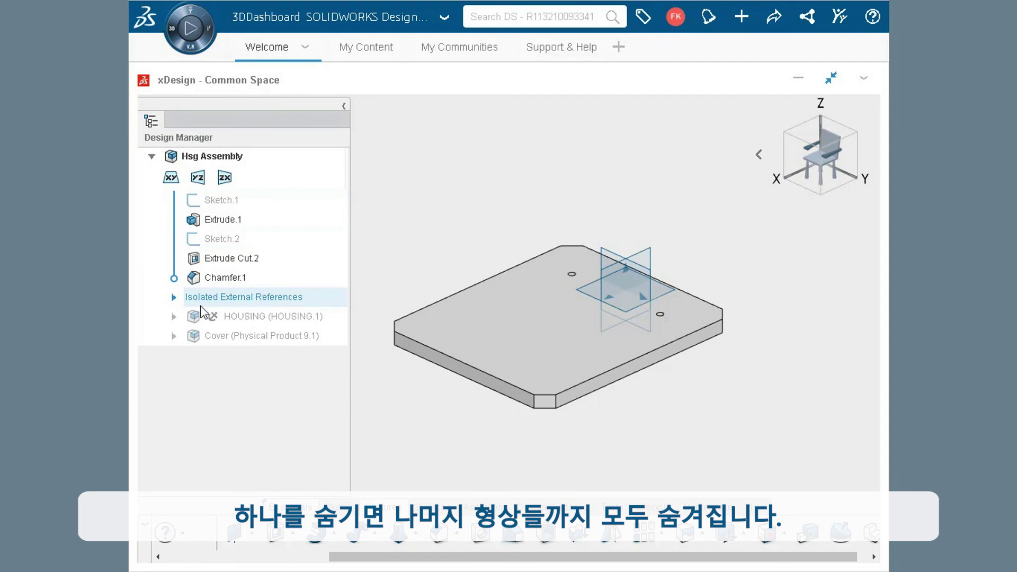
click(249, 317)
click(324, 283)
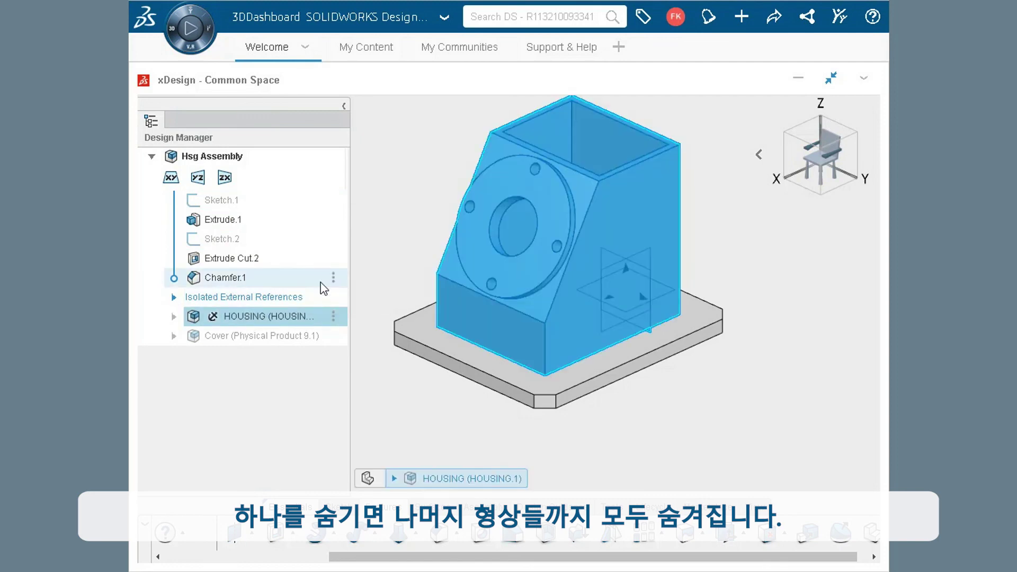
Step: Show the hidden Cover component again on the housing
click(281, 336)
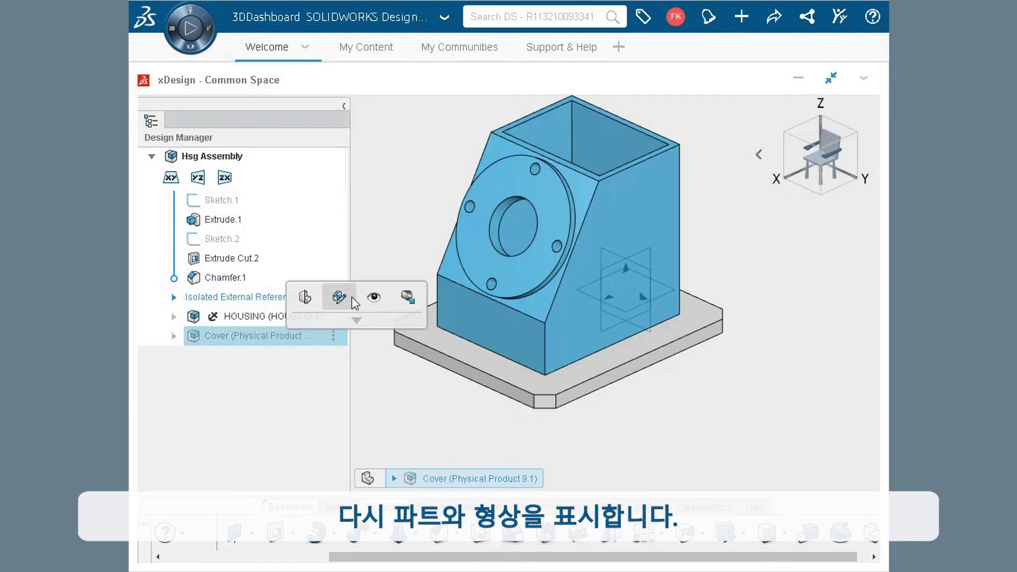
click(373, 297)
click(446, 415)
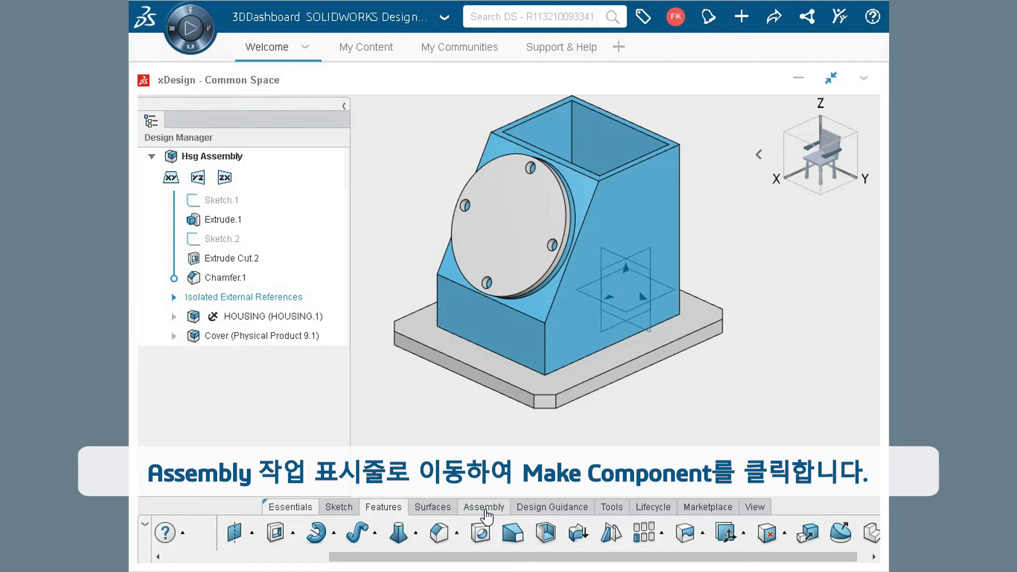
Step: Use Make Component to turn the base plate's Extrude.1 and its related features into a new component named Plate
click(484, 518)
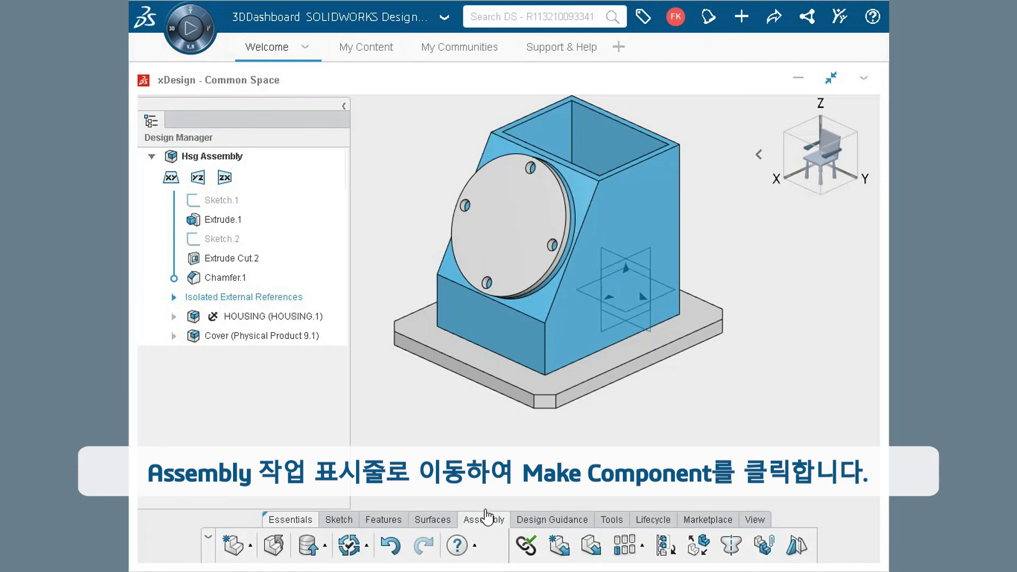
click(665, 548)
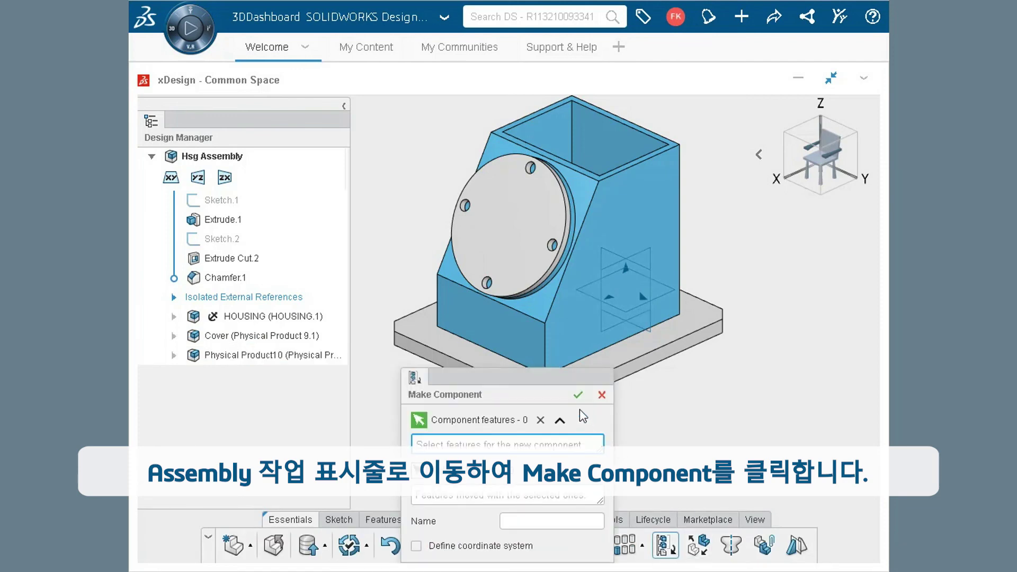
drag(538, 385, 786, 239)
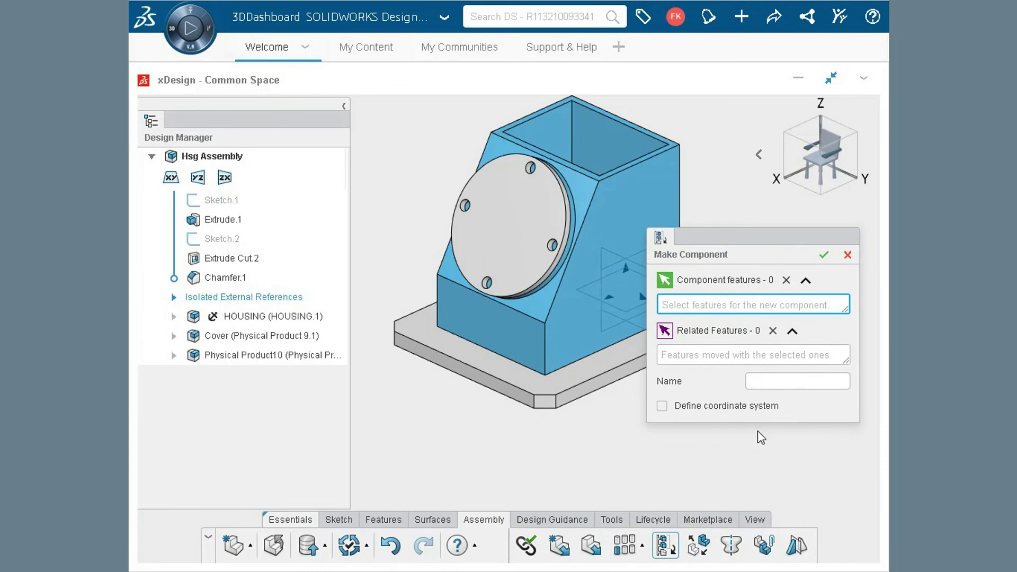
click(225, 219)
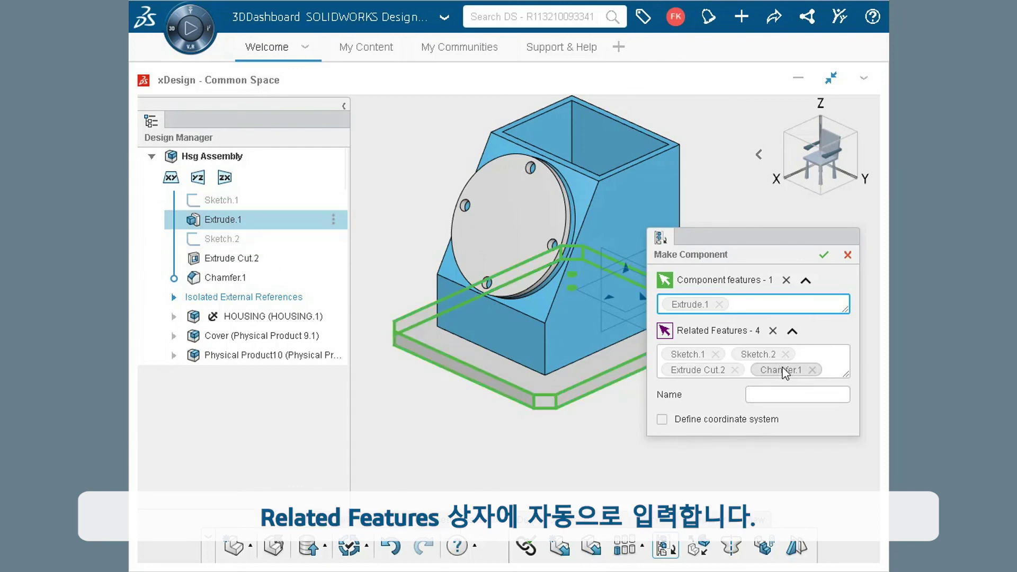
click(772, 397)
text(Plate)
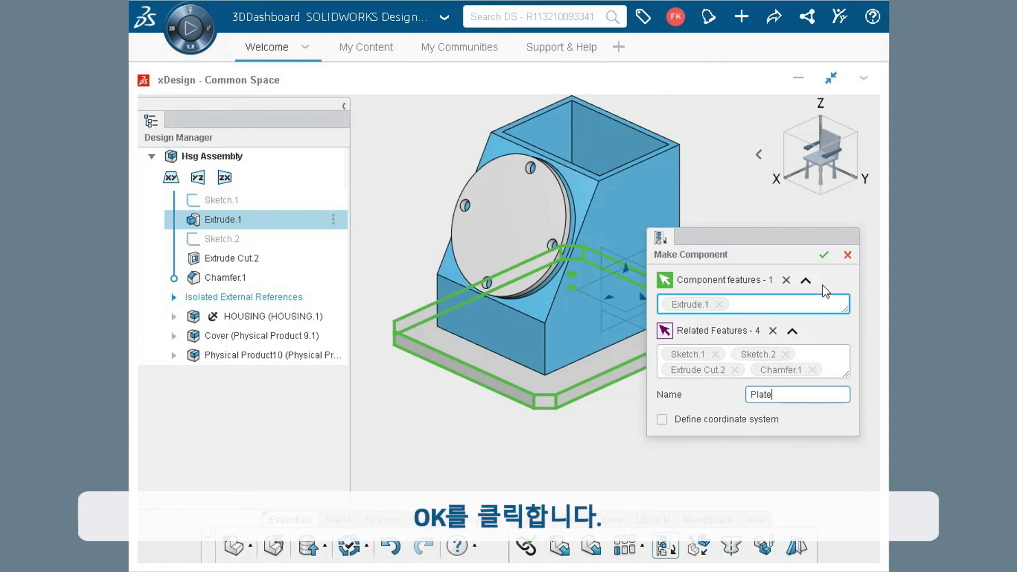
click(824, 255)
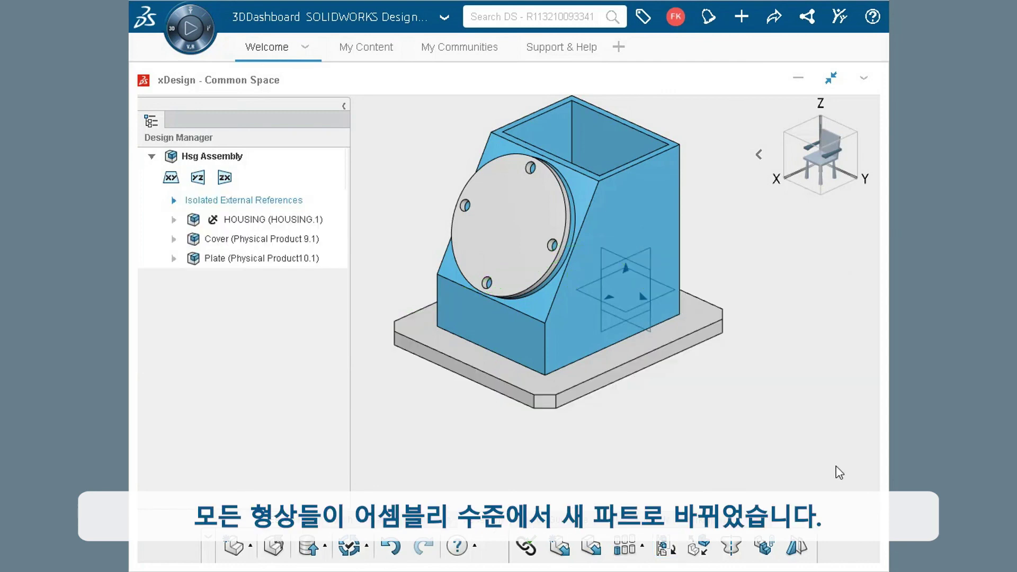